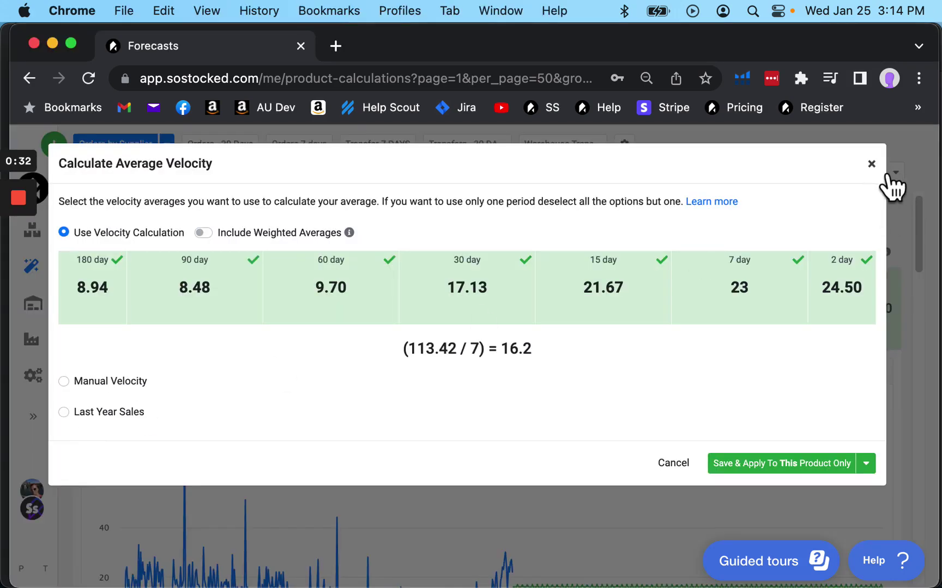
Close the average velocity dialog without changes and open the cocktail shaker's Seasonal Spikes settings.
left_click(872, 165)
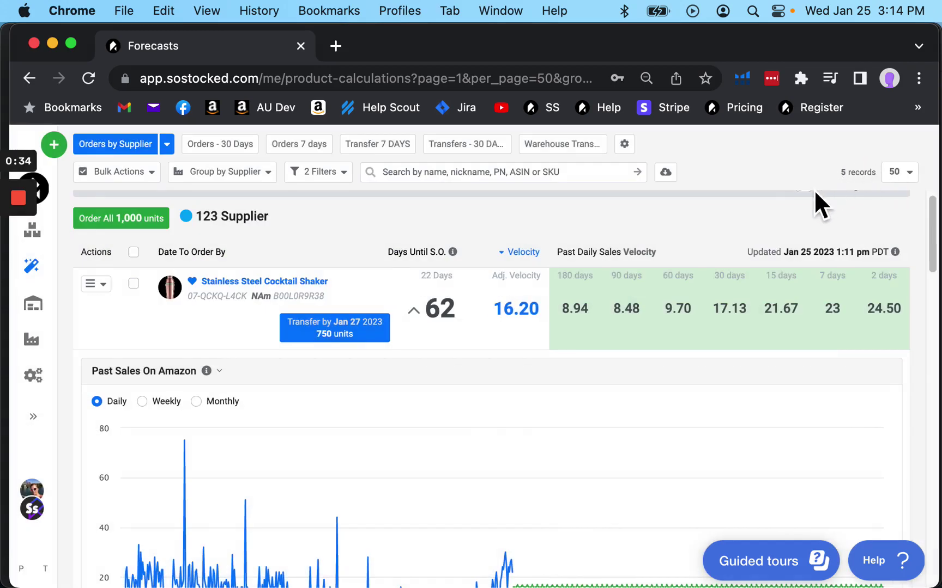
scroll(629, 322, "down", 3)
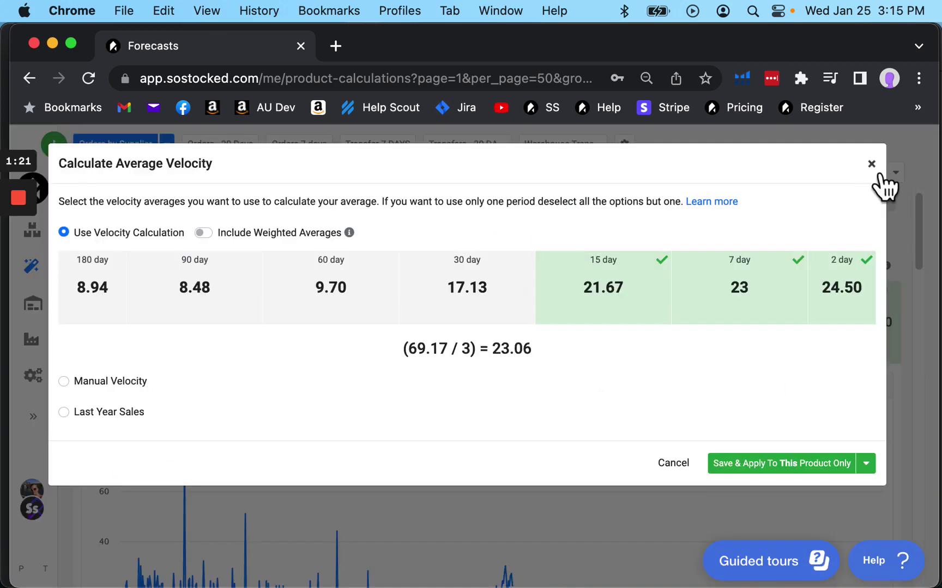
left_click(872, 162)
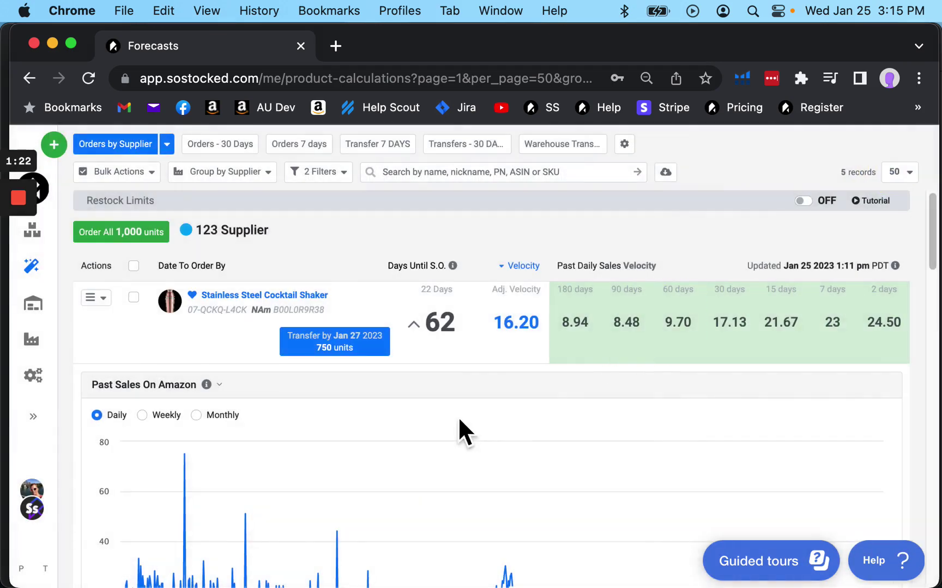
scroll(311, 398, "down", 3)
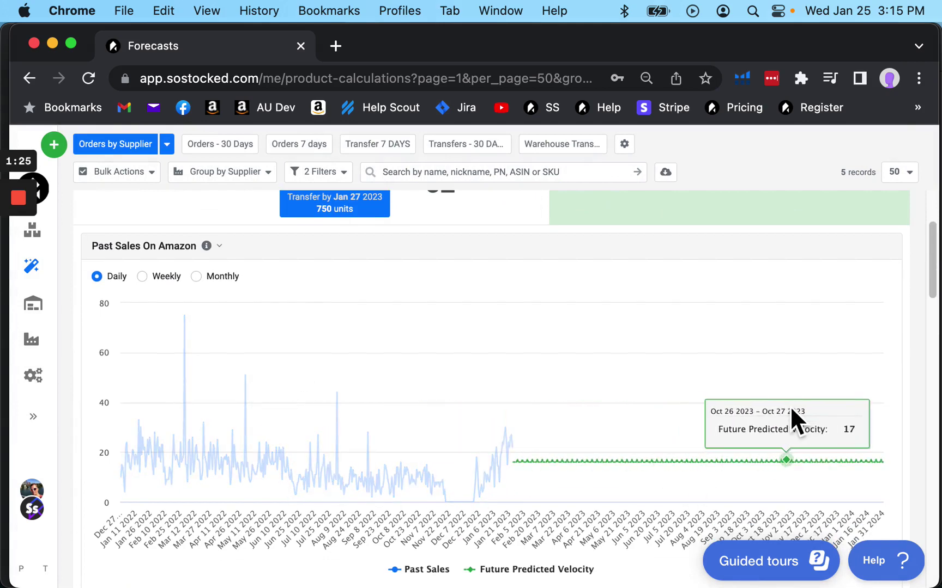
scroll(212, 446, "down", 15)
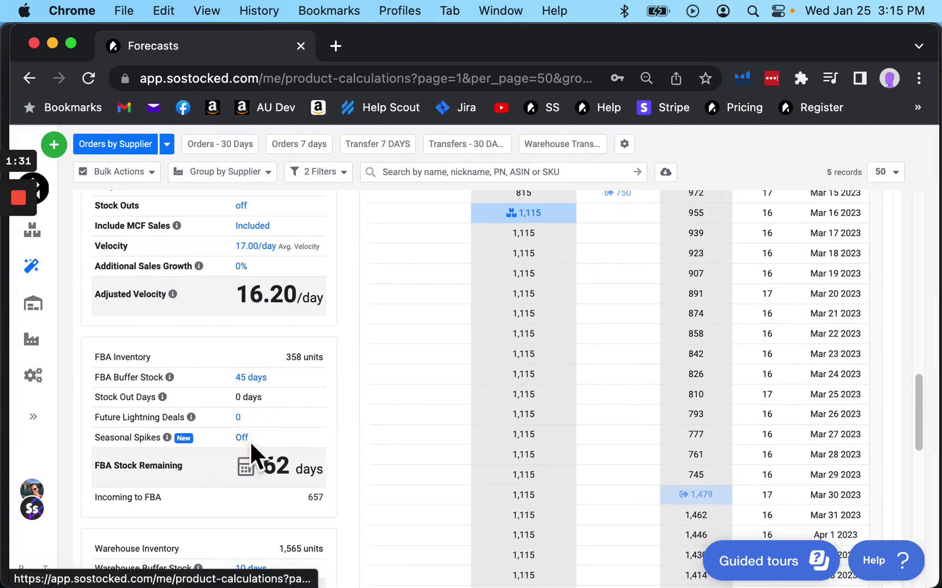
left_click(246, 438)
left_click(184, 404)
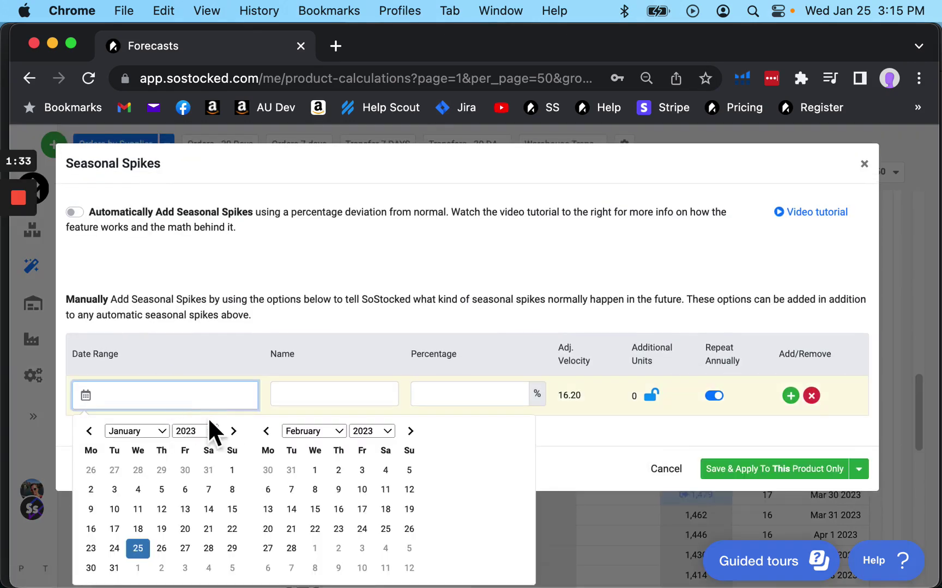
left_click(161, 509)
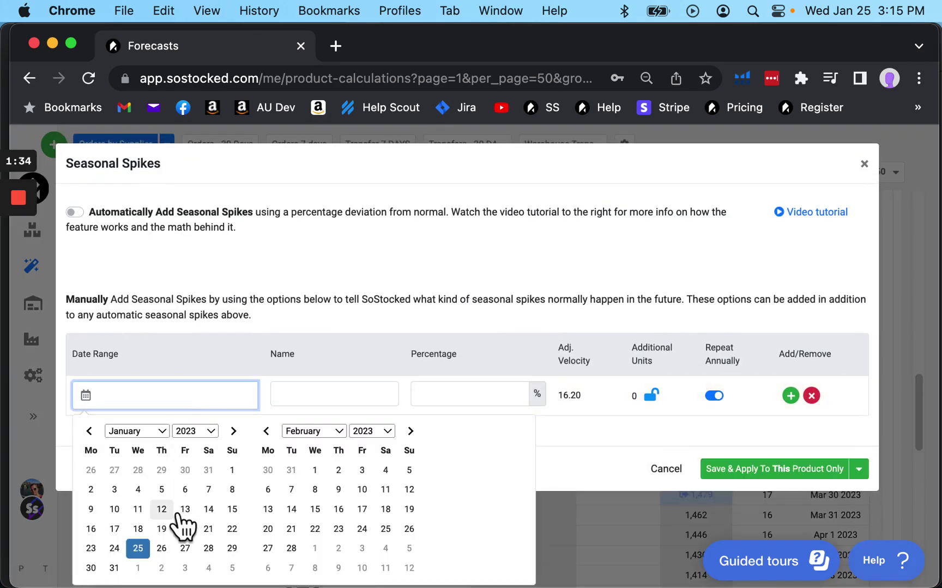
left_click(338, 395)
left_click(455, 397)
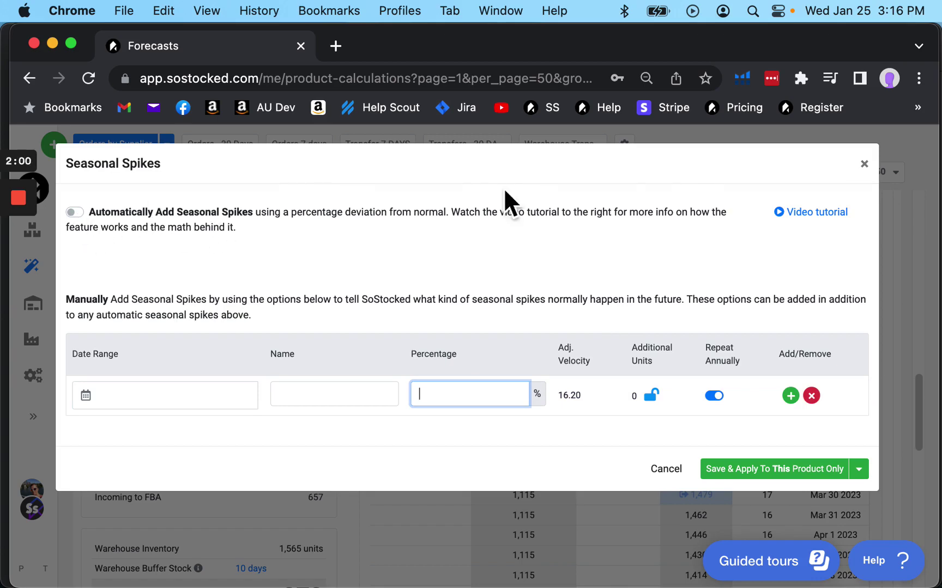
left_click(870, 165)
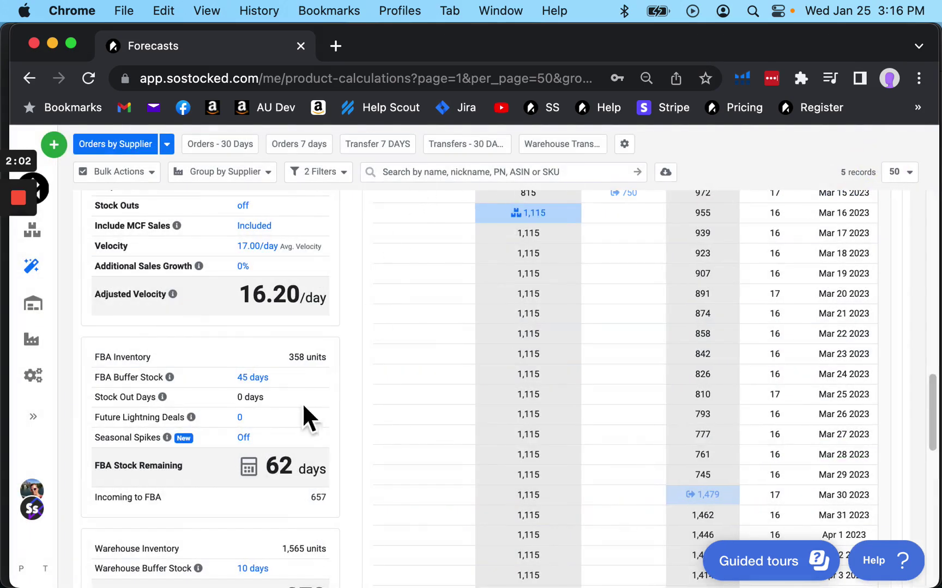
left_click(244, 439)
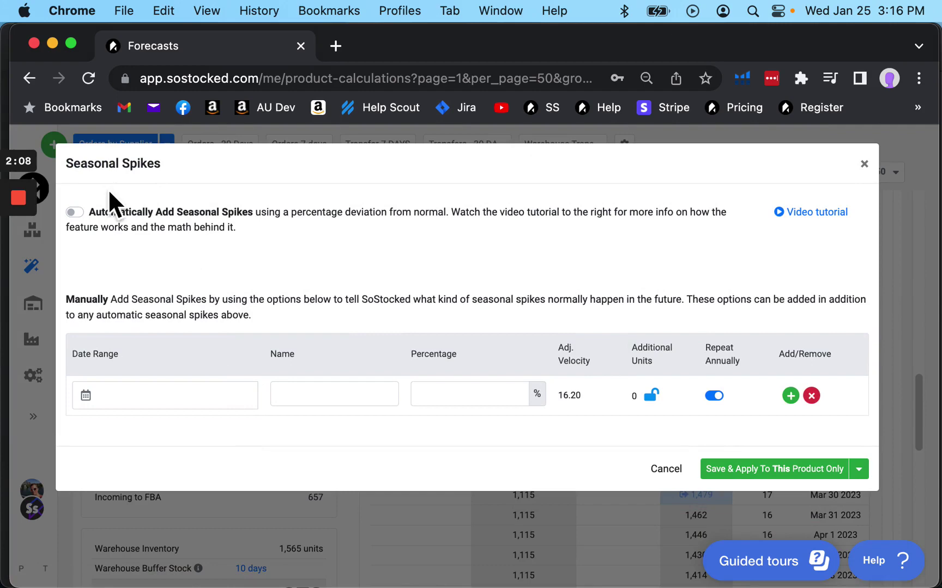
Switch on Automatically Add Seasonal Spikes and review the monthly percentages, down to 34% November and 33% December.
left_click(87, 226)
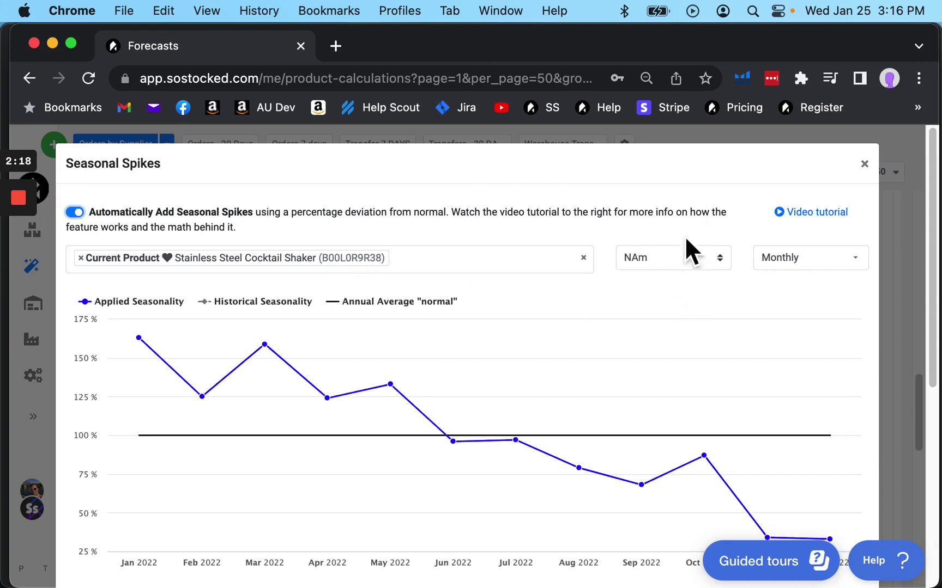
scroll(676, 266, "down", 2)
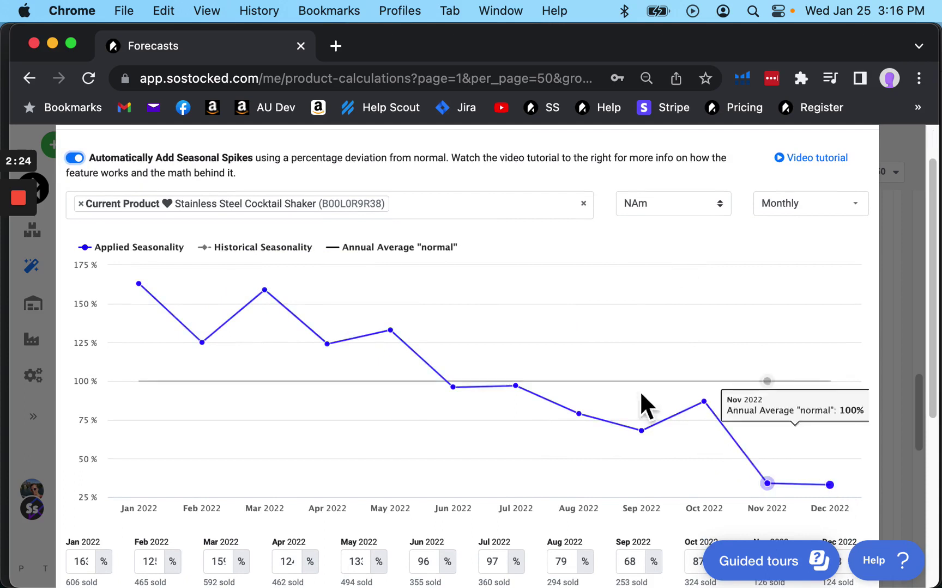
scroll(908, 504, "down", 1)
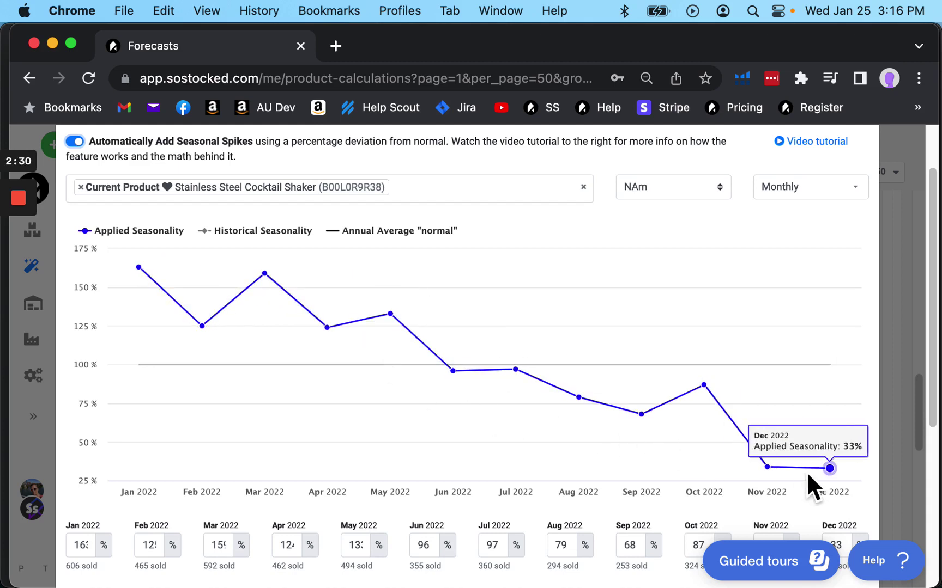
scroll(594, 319, "down", 1)
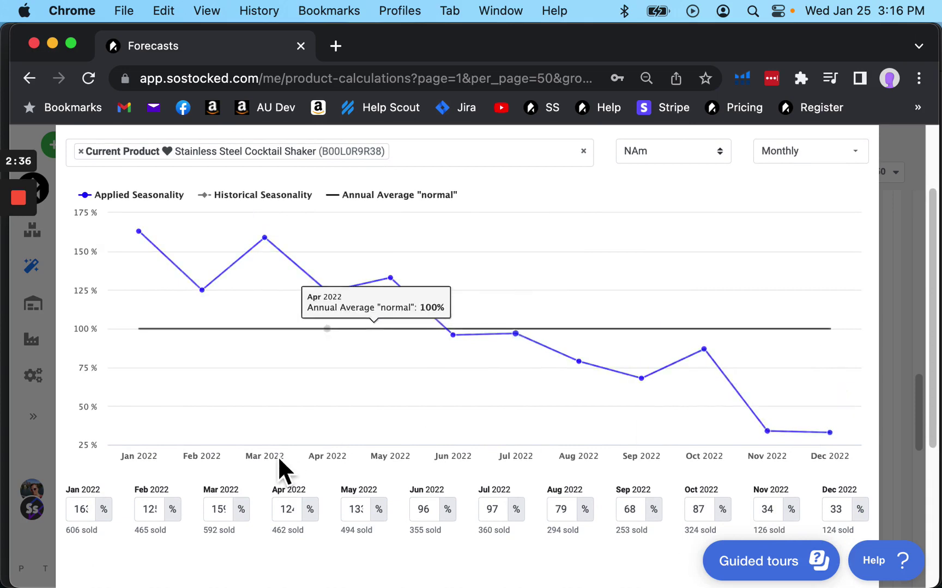
key("super+minus")
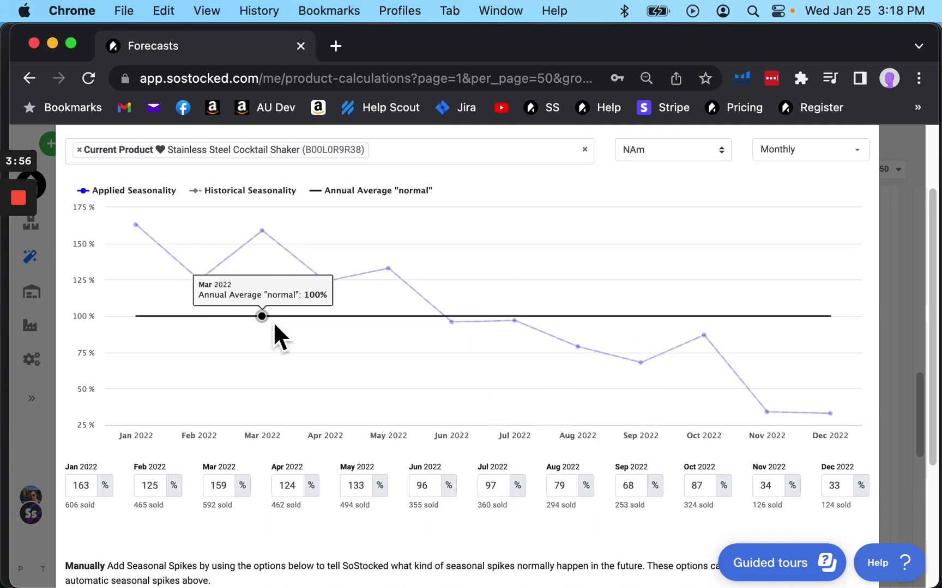
scroll(338, 342, "up", 2)
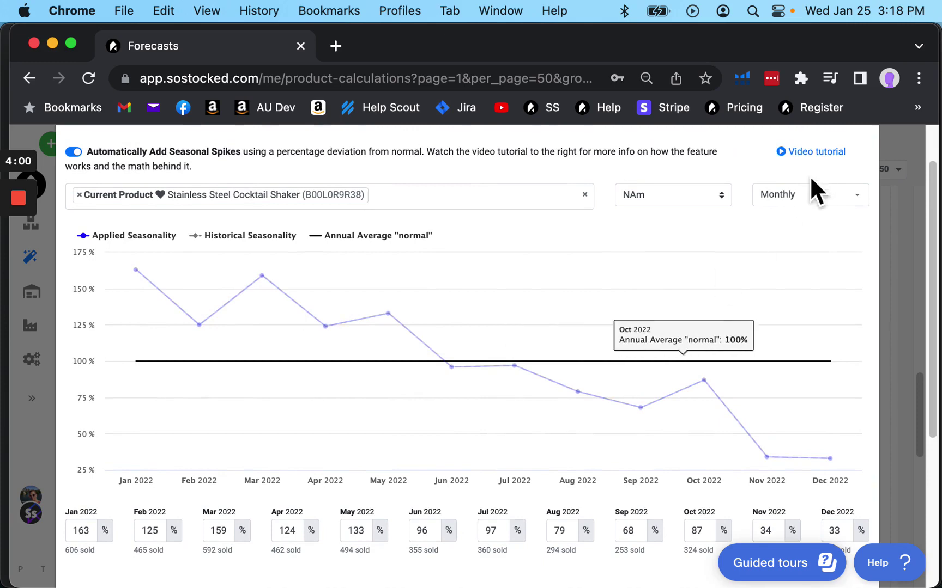
Change the seasonality period from Monthly to Weekly and review the weekly chart peaking at 213%.
left_click(811, 203)
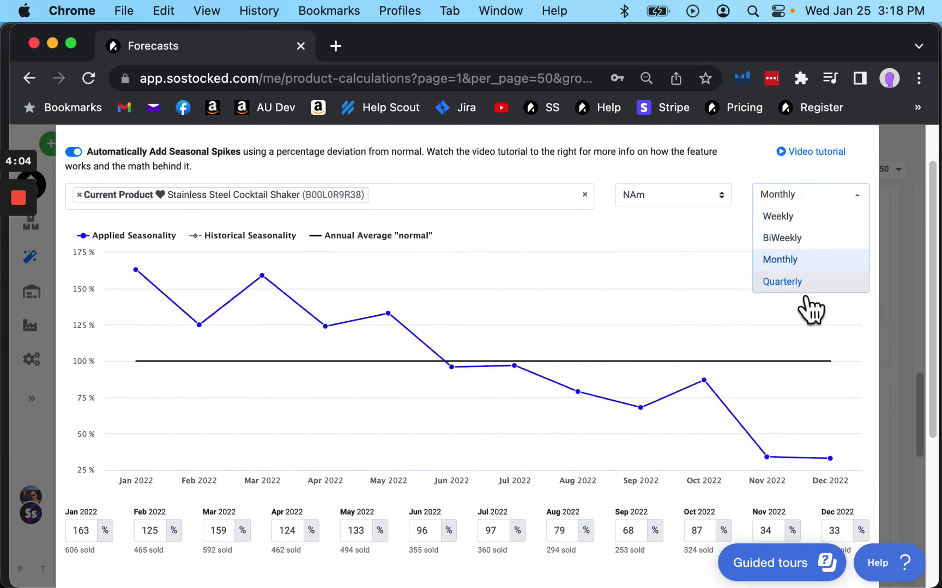
left_click(780, 219)
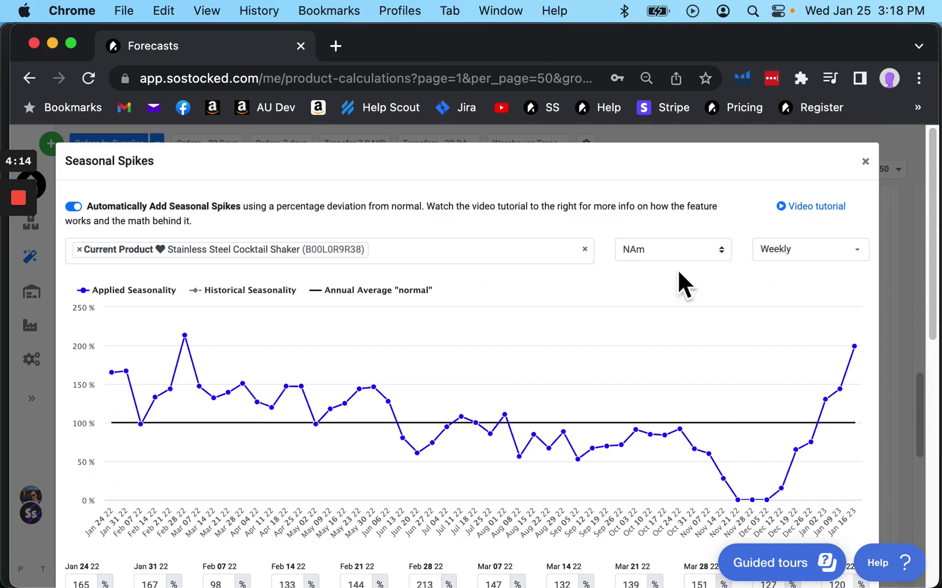
scroll(602, 303, "down", 1)
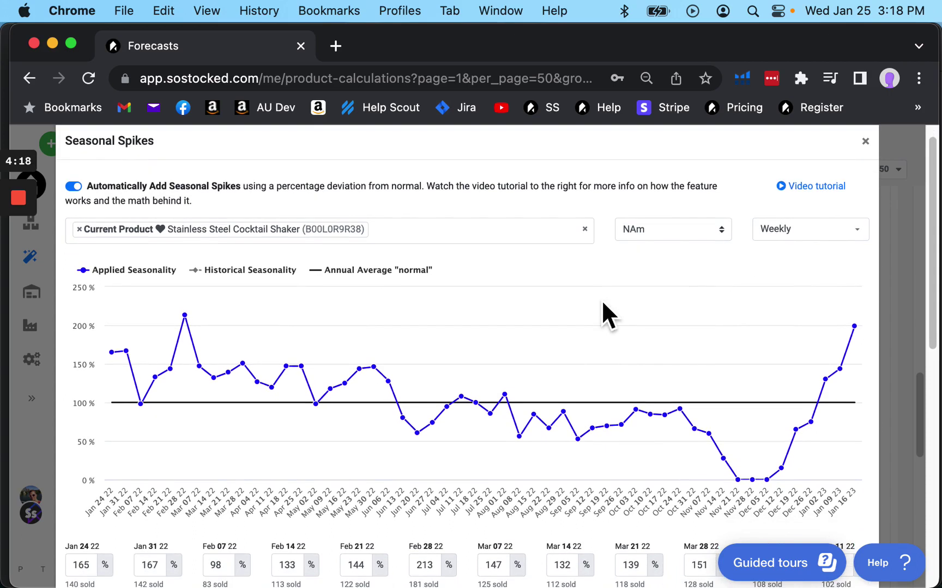
scroll(601, 301, "down", 1)
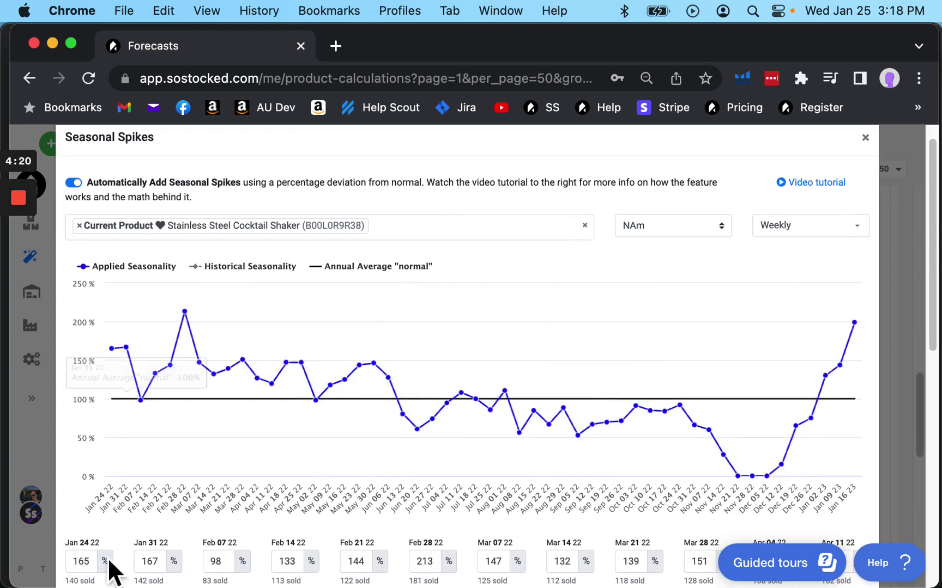
scroll(405, 465, "down", 2)
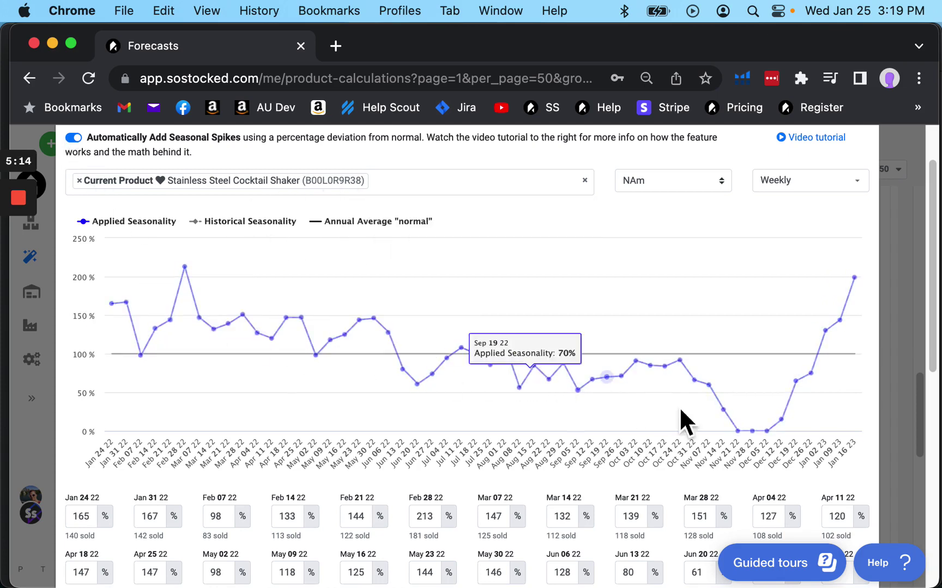
mouse_move(767, 430)
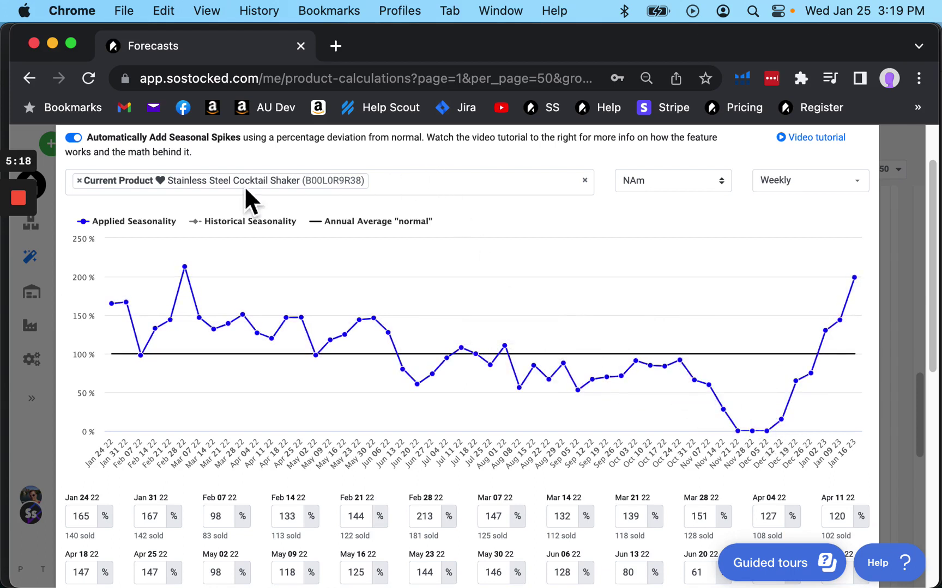
left_click(79, 181)
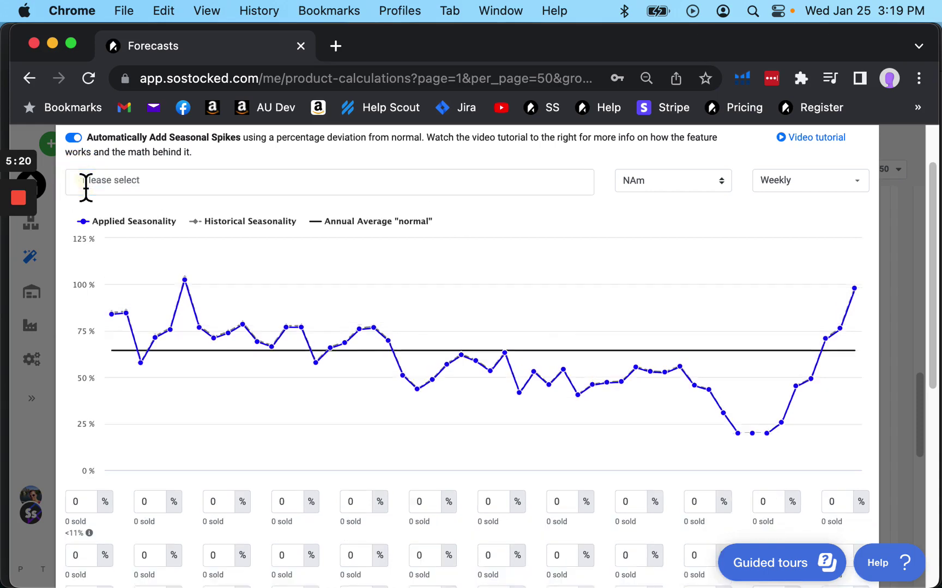
left_click(120, 183)
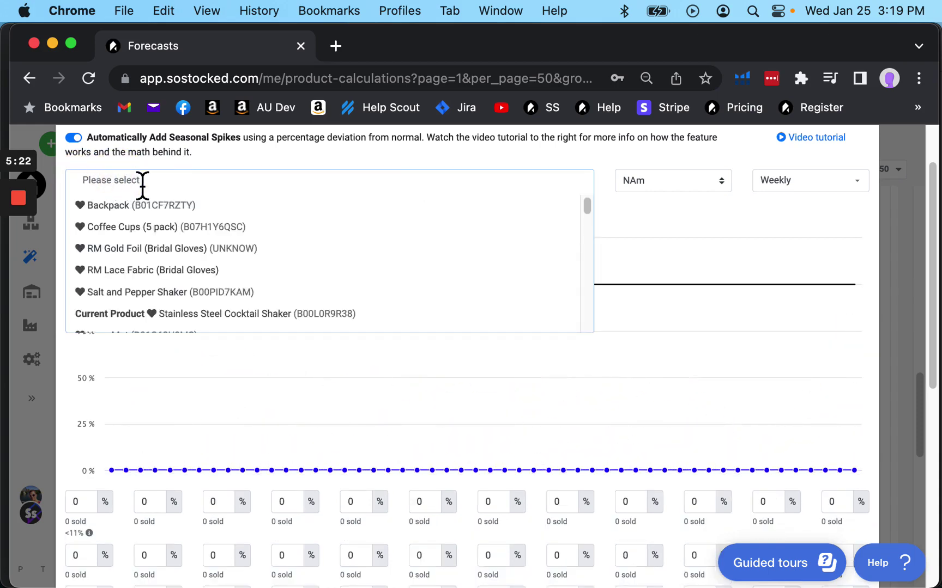
left_click(139, 294)
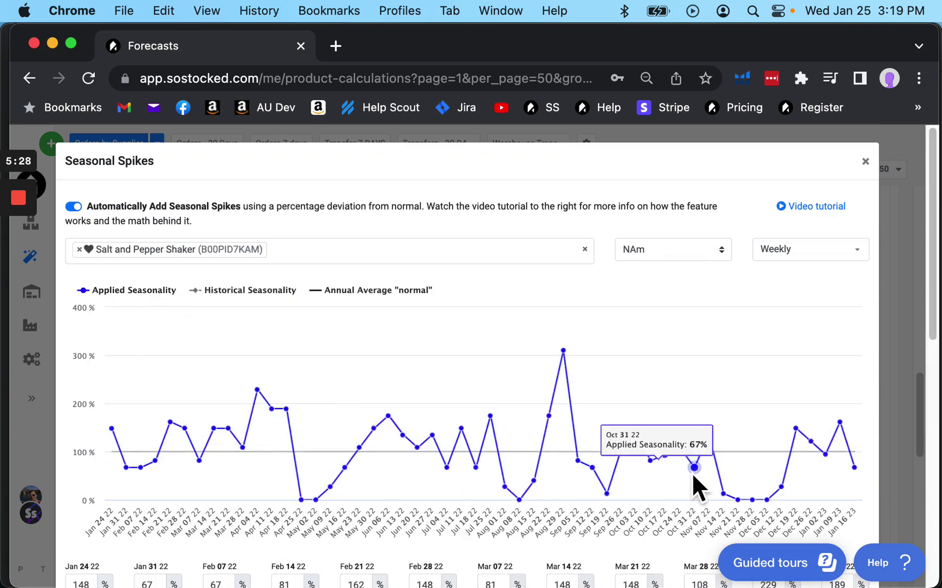
mouse_move(695, 465)
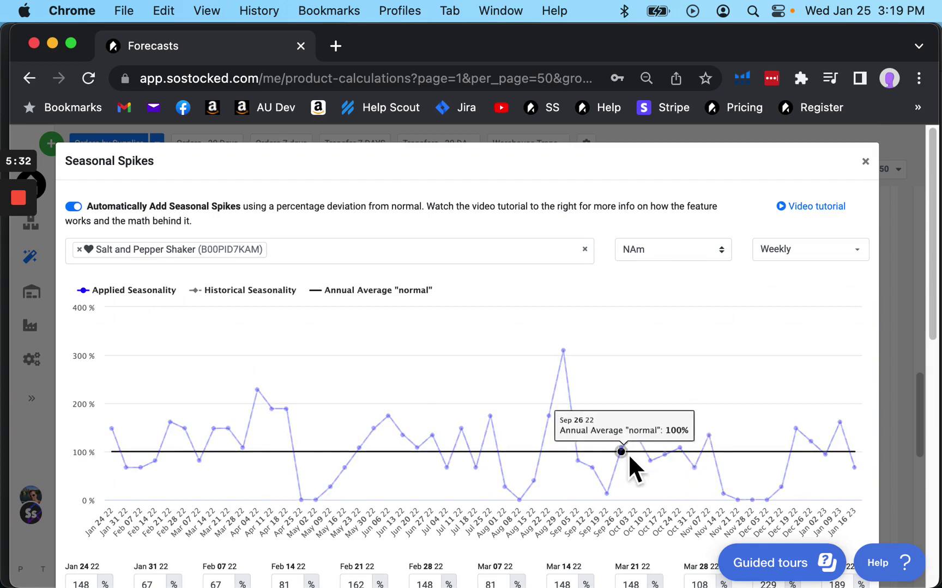
scroll(627, 453, "down", 3)
scroll(623, 455, "up", 3)
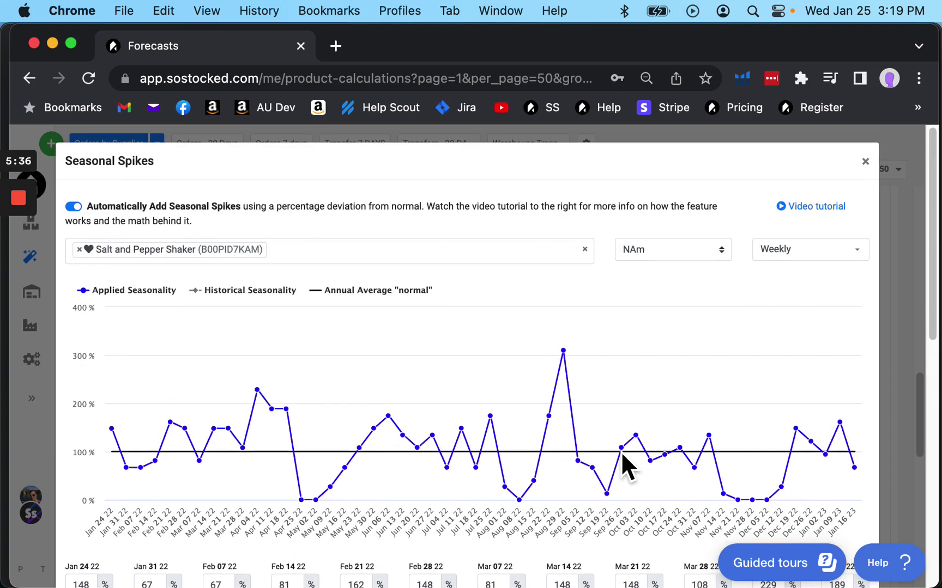
mouse_move(623, 447)
scroll(324, 329, "down", 2)
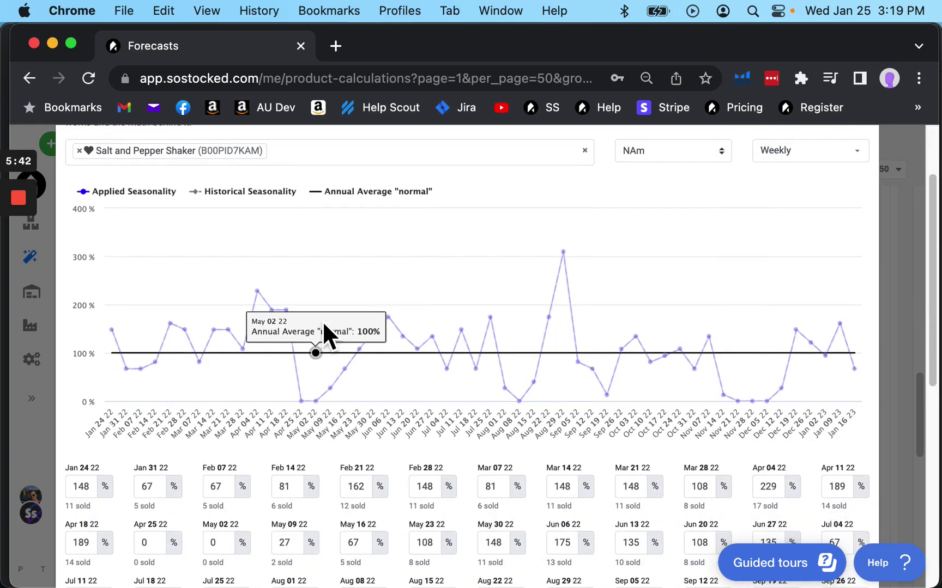
left_click(648, 159)
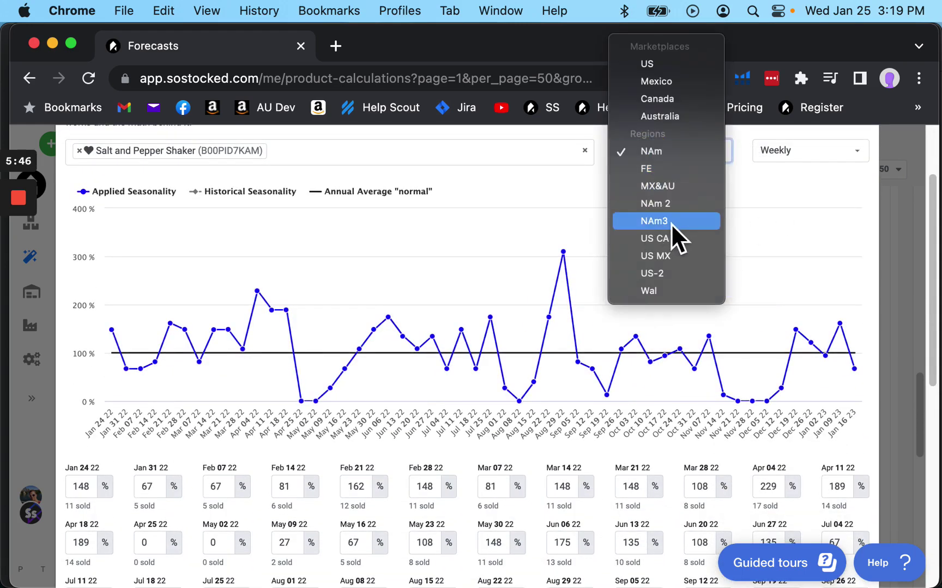
left_click(562, 196)
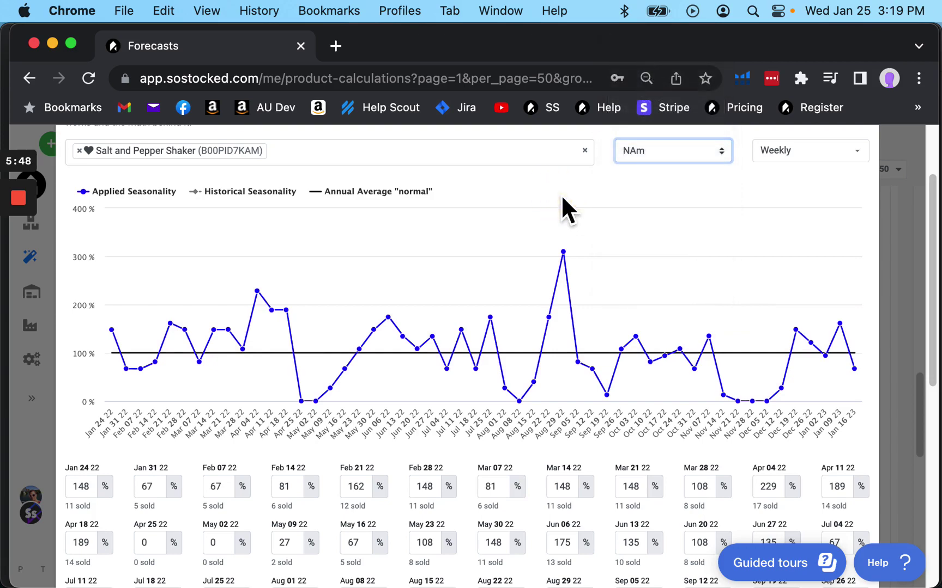
scroll(564, 212, "down", 10)
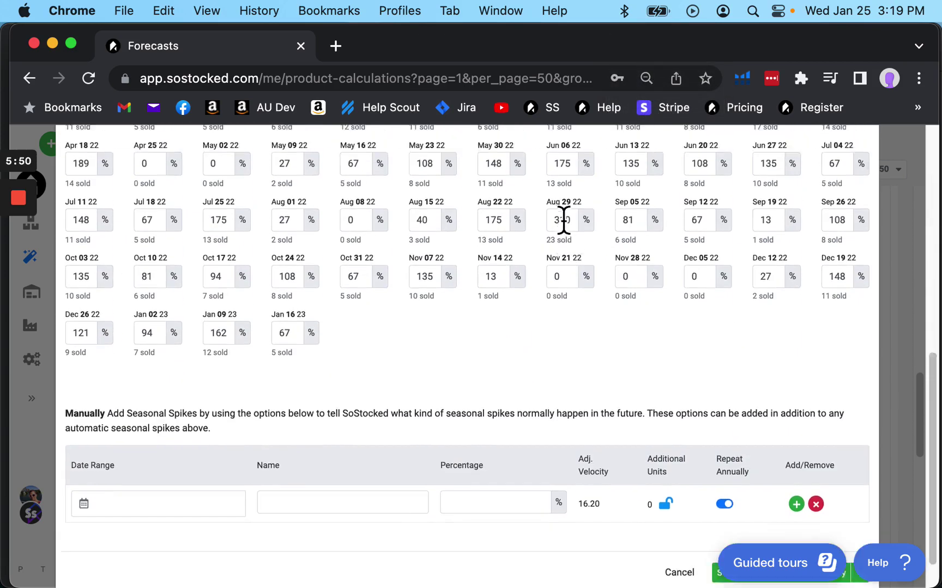
Open the options list beside 'Save & Apply To This Product Only' in the Seasonal Spikes modal.
scroll(563, 221, "up", 8)
scroll(414, 207, "up", 4)
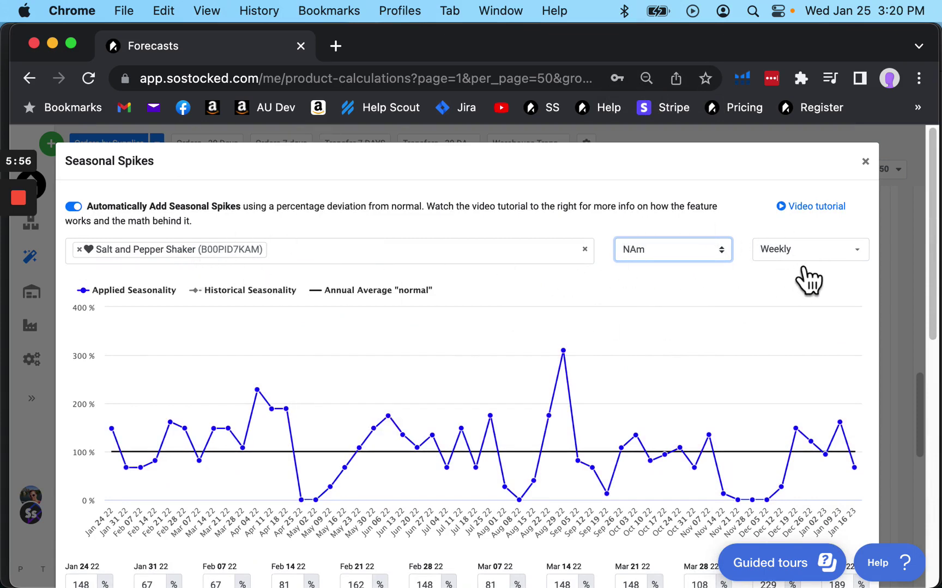
scroll(583, 288, "down", 4)
scroll(582, 288, "down", 6)
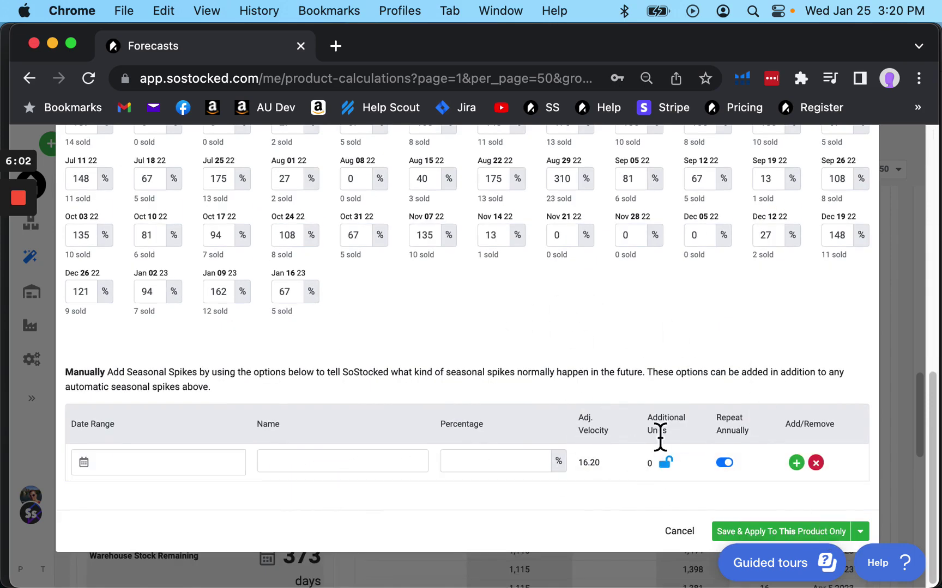
left_click(860, 532)
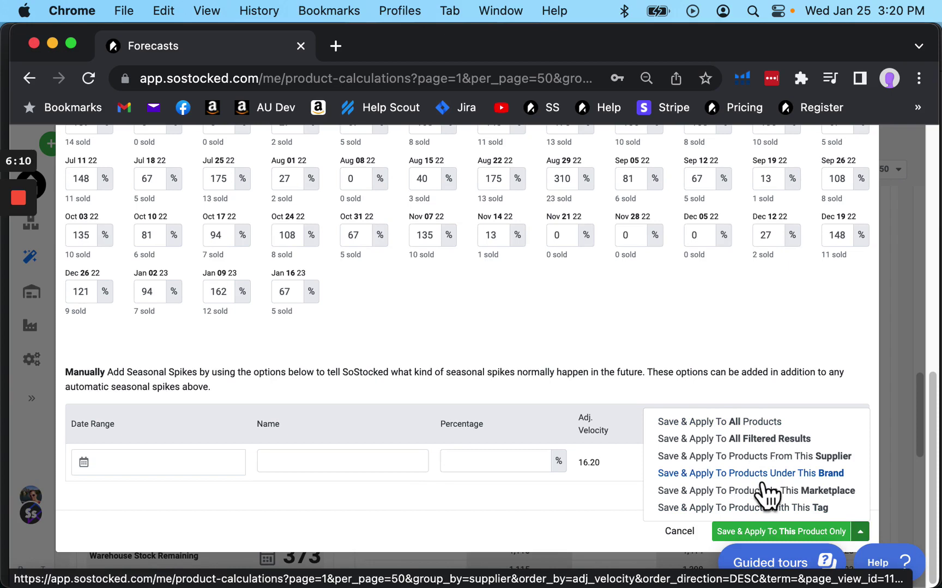
Choose 'Save & Apply To All Products' and confirm with Yes.
left_click(721, 421)
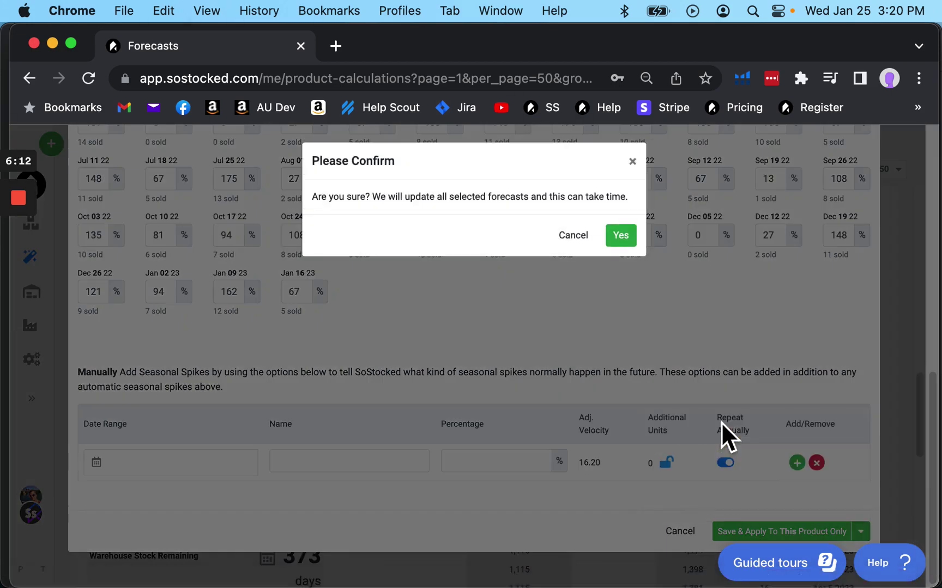
left_click(633, 242)
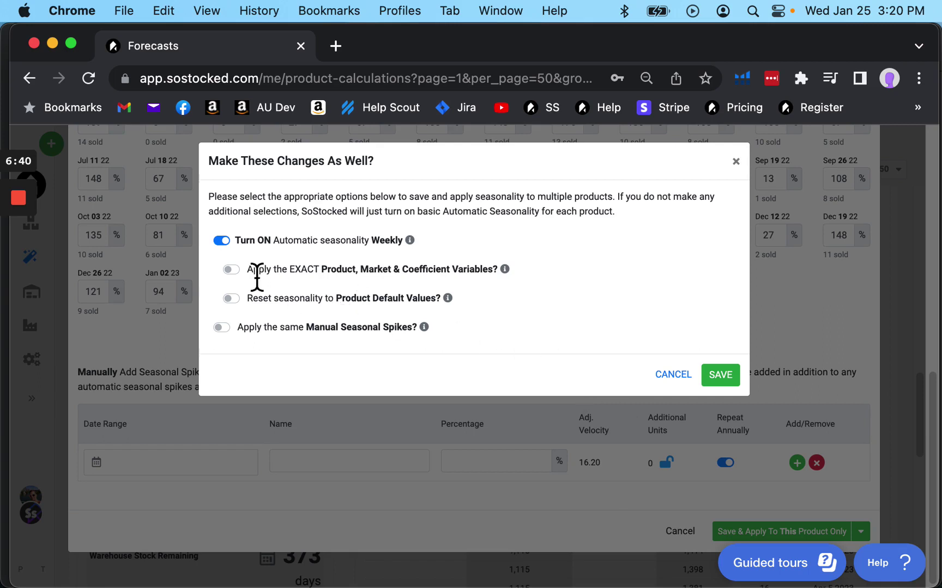
Try the Exact Variables, Reset to Defaults and Manual Seasonal Spikes switches, leave all off, and close.
left_click(235, 269)
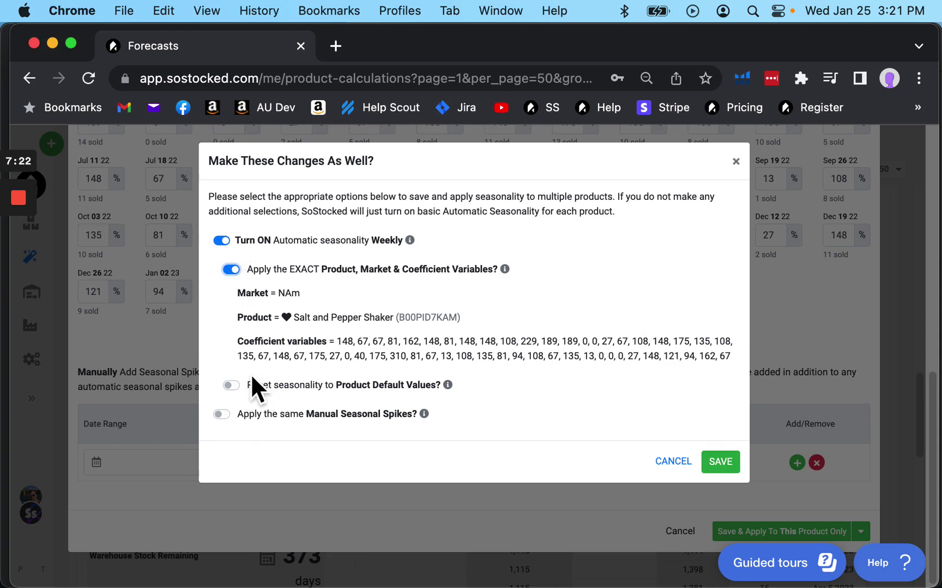
left_click(233, 269)
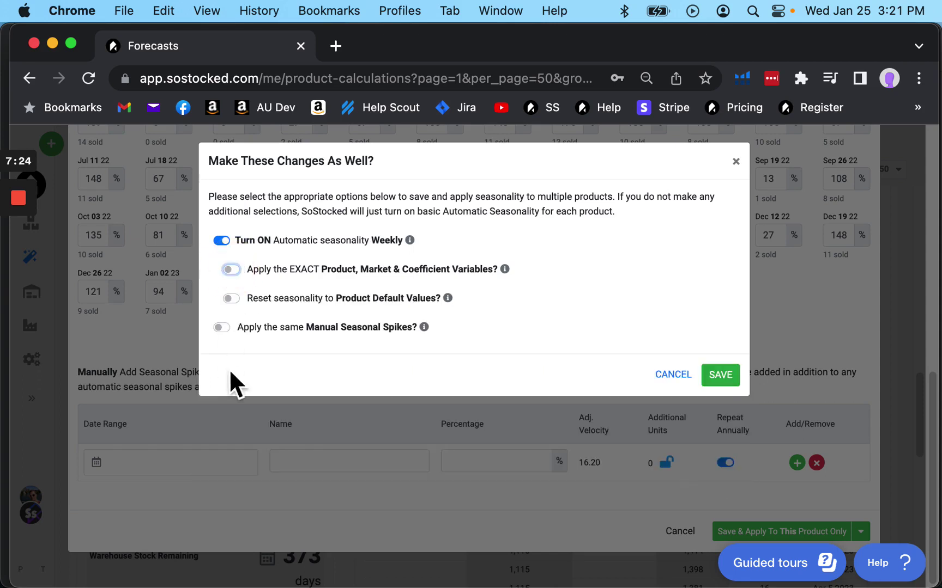
left_click(239, 302)
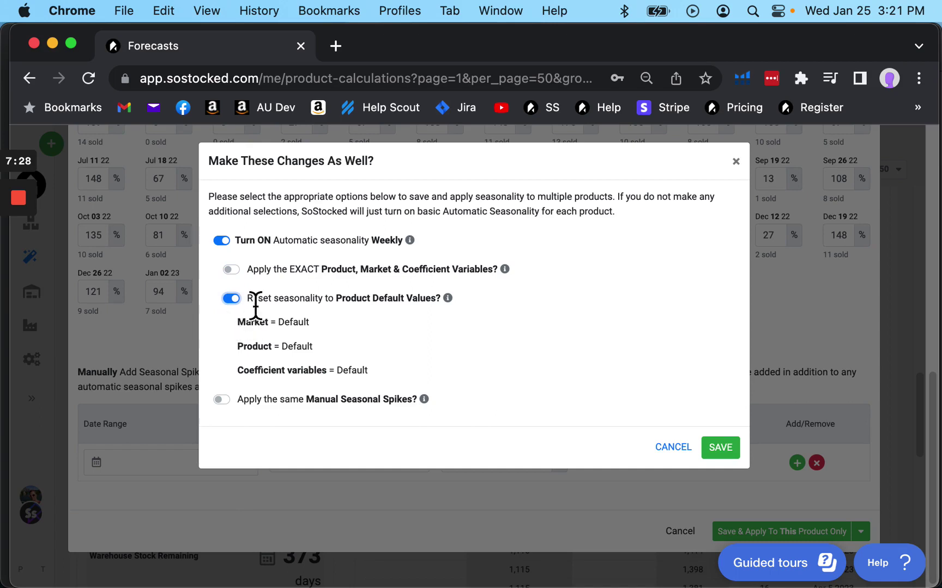
left_click(222, 401)
left_click(225, 400)
left_click(234, 301)
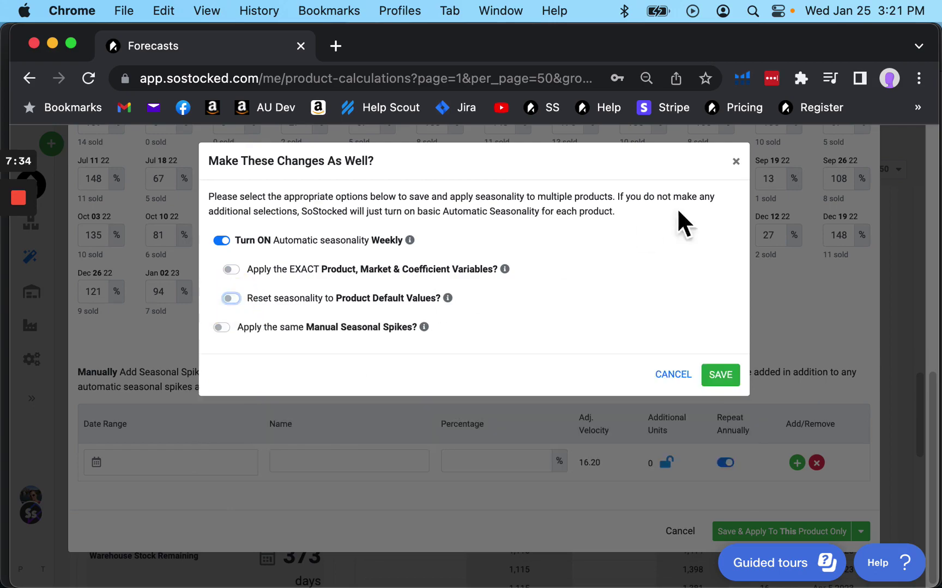
left_click(735, 161)
Close the modal and reopen Seasonal Spikes for the Stainless Steel Cocktail Shaker.
scroll(790, 246, "up", 8)
scroll(833, 272, "up", 3)
left_click(866, 162)
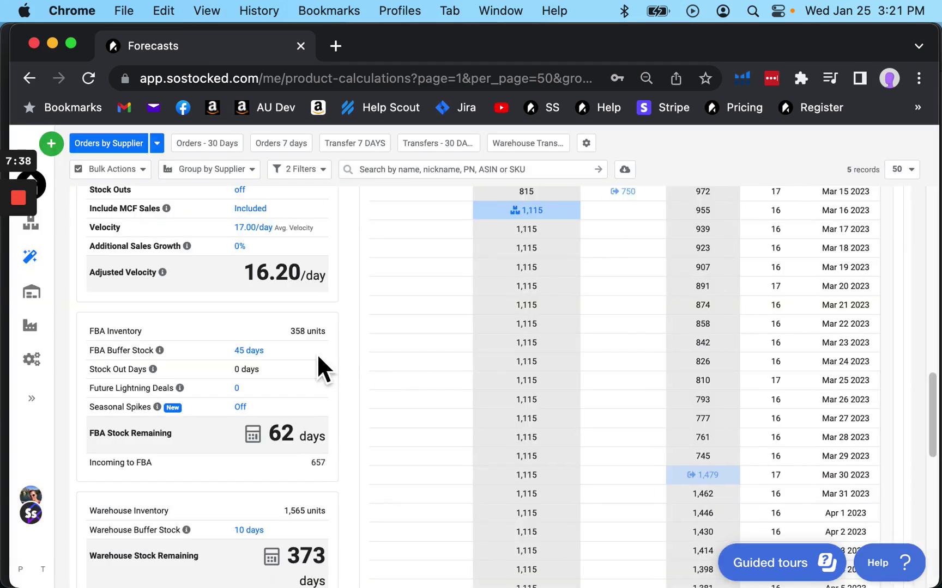
scroll(316, 360, "down", 5)
scroll(283, 372, "up", 3)
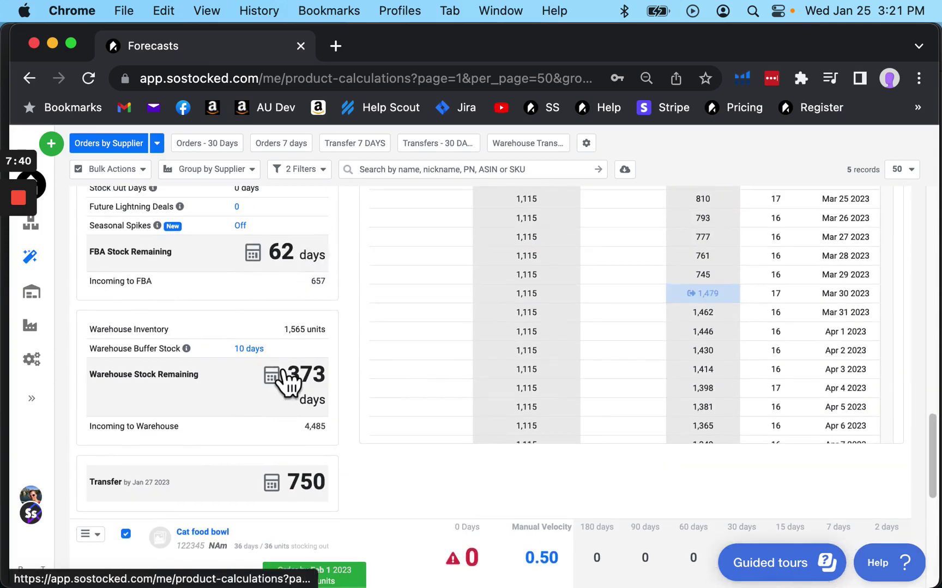
left_click(246, 300)
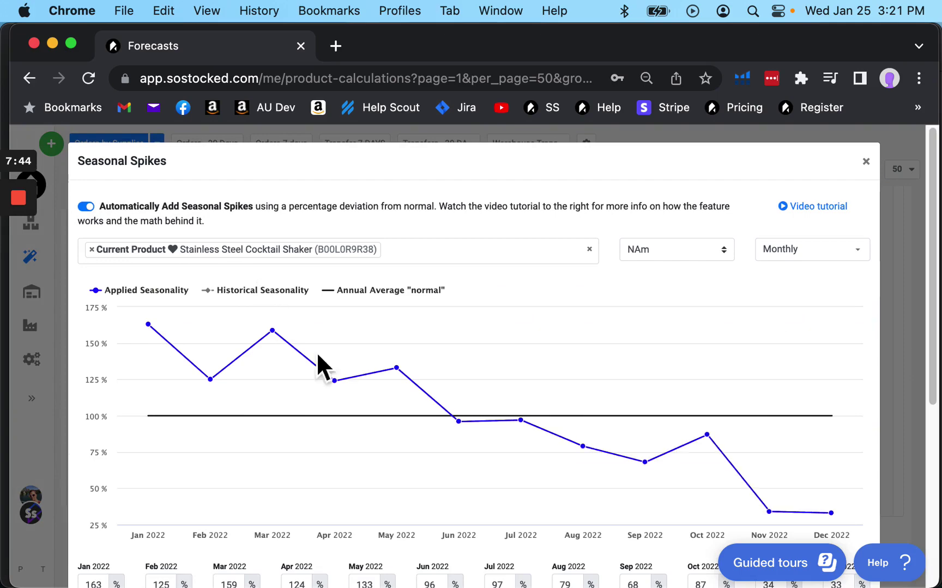
Set the period to Weekly, apply to all products, confirm, and save the recalculated forecasts.
left_click(825, 257)
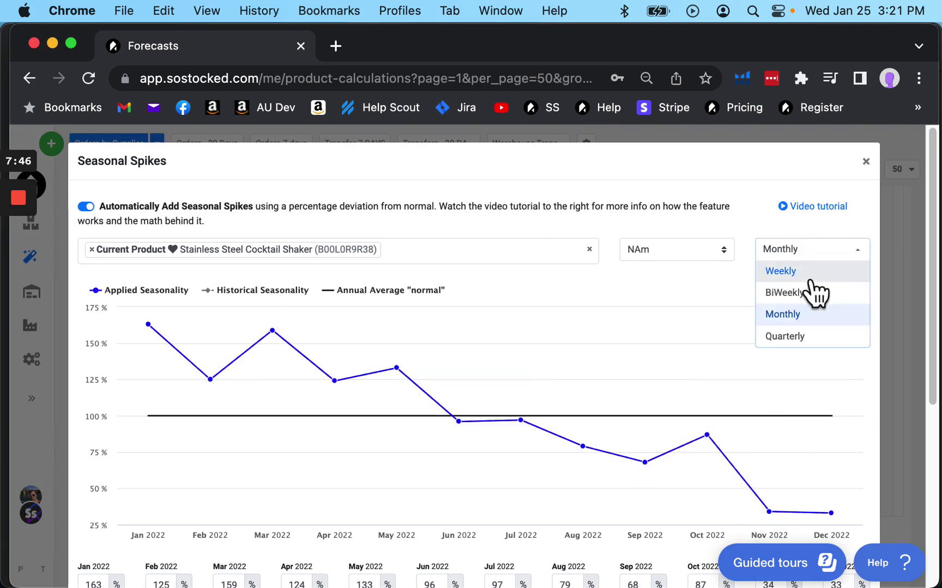
left_click(806, 272)
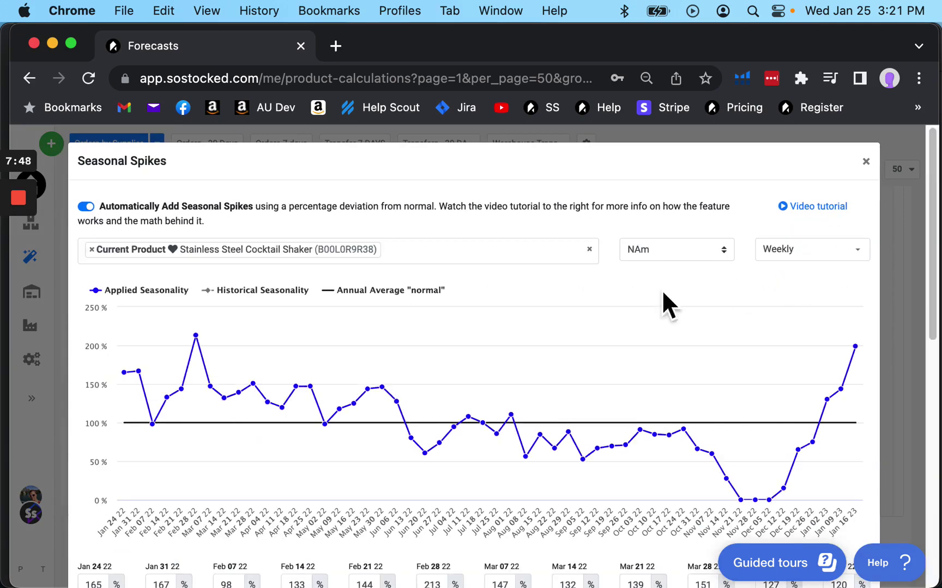
scroll(511, 326, "down", 10)
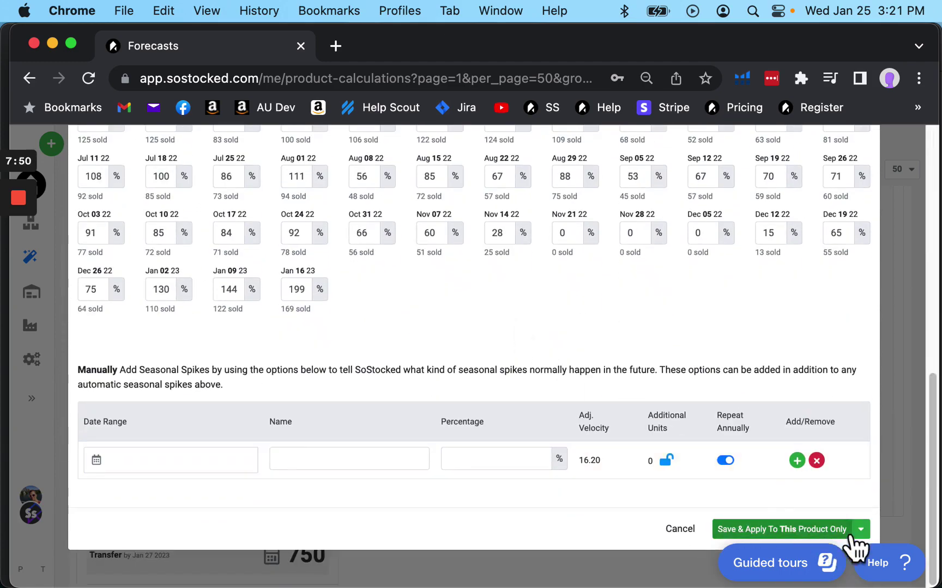
left_click(864, 532)
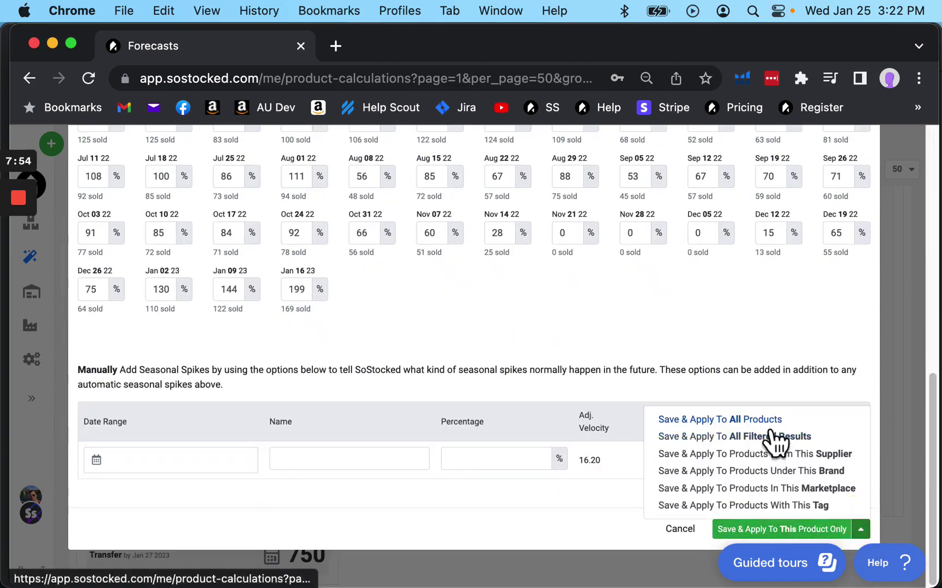
left_click(763, 424)
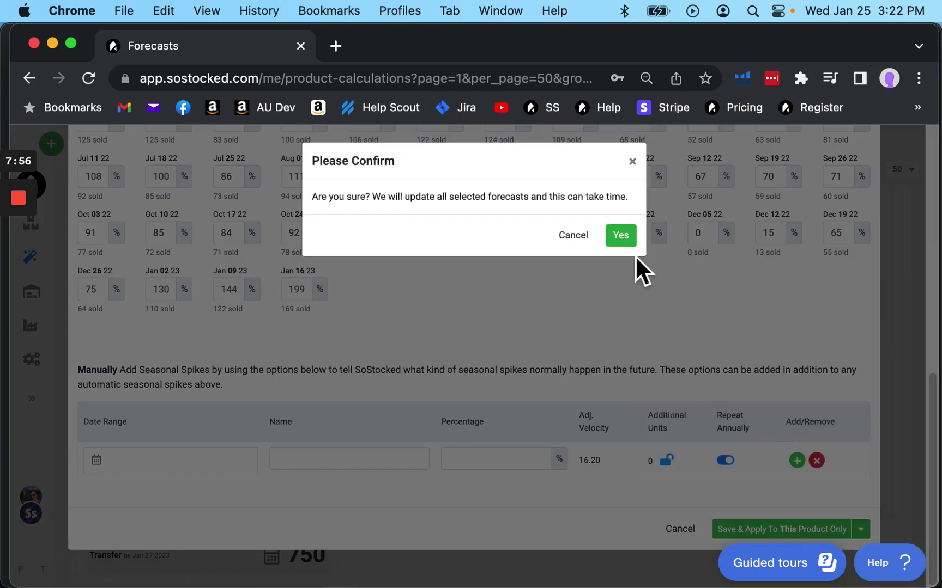
left_click(631, 240)
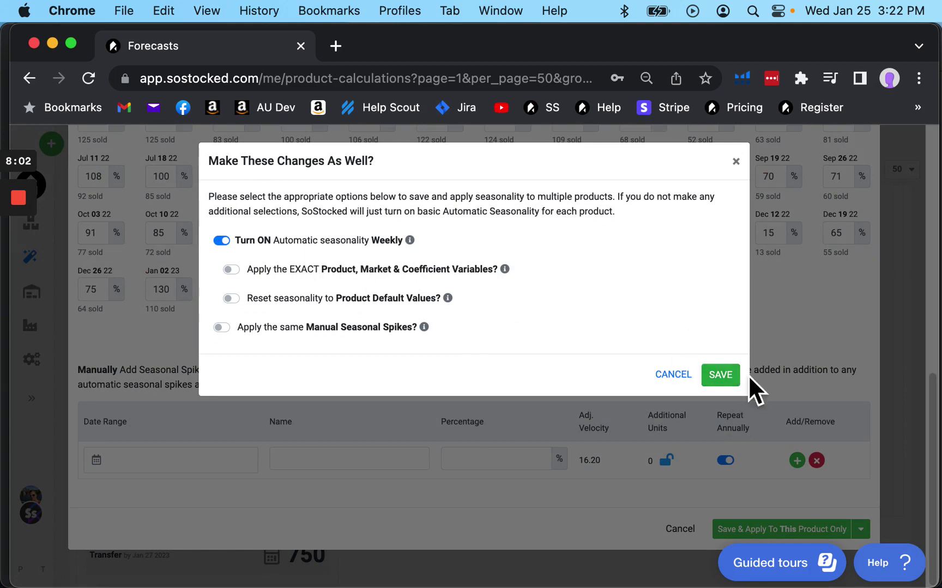
left_click(726, 381)
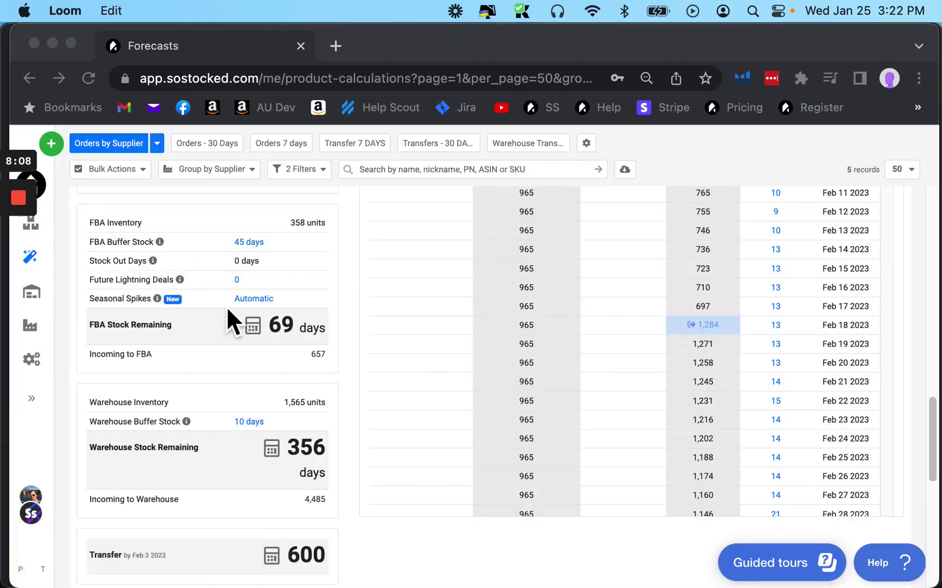
Recheck the Seasonal Spikes settings, then bring the Inventory Timeline's Daily Velocity column into view.
left_click(404, 324)
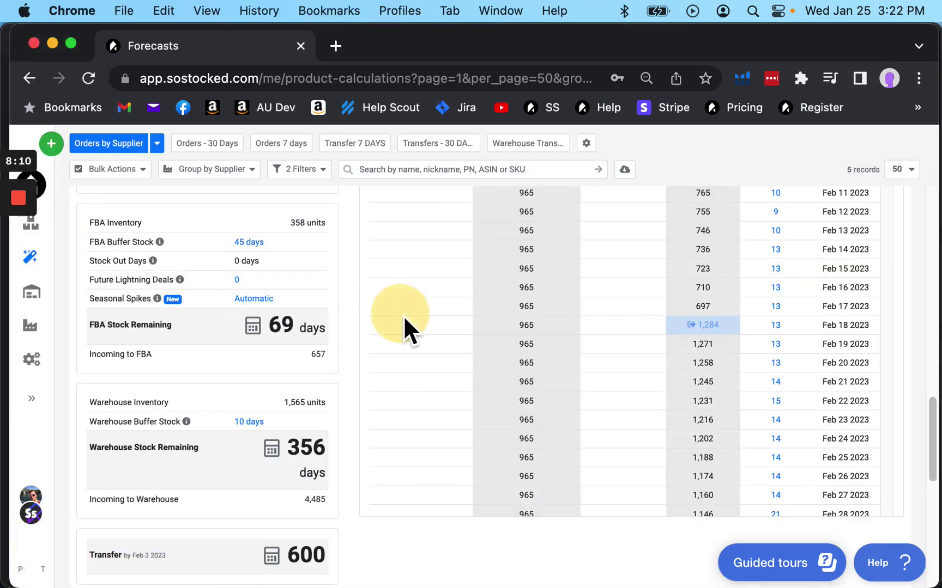
left_click(254, 299)
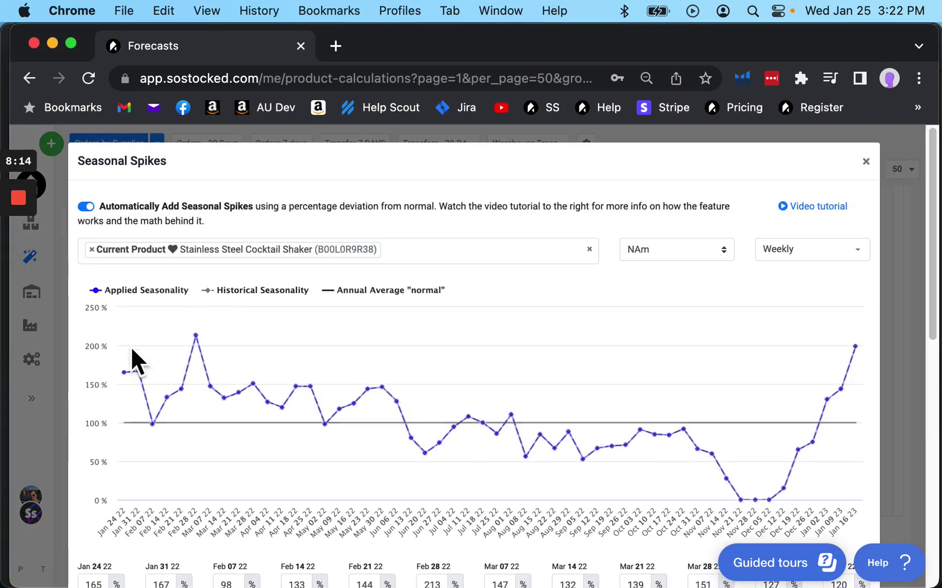
left_click(865, 162)
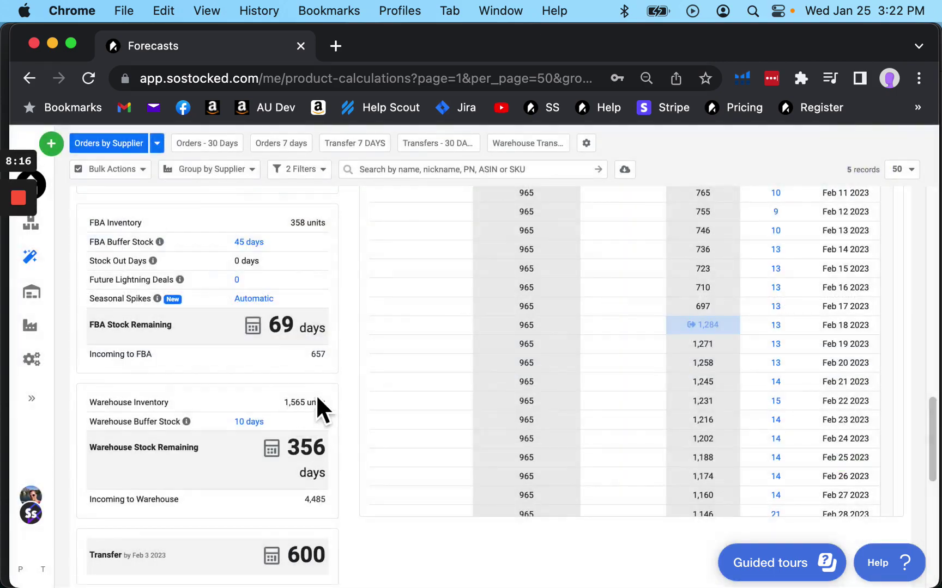
scroll(335, 413, "up", 5)
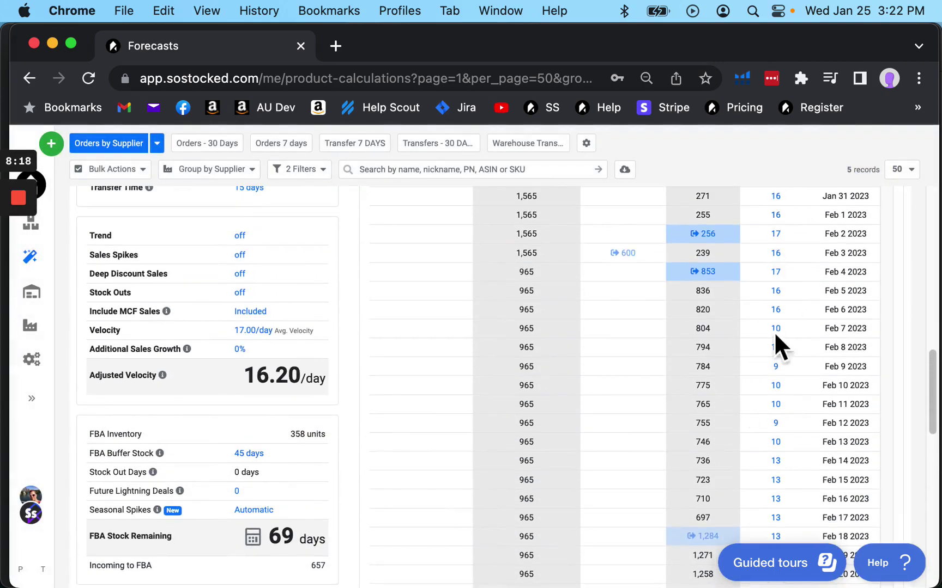
scroll(399, 455, "up", 3)
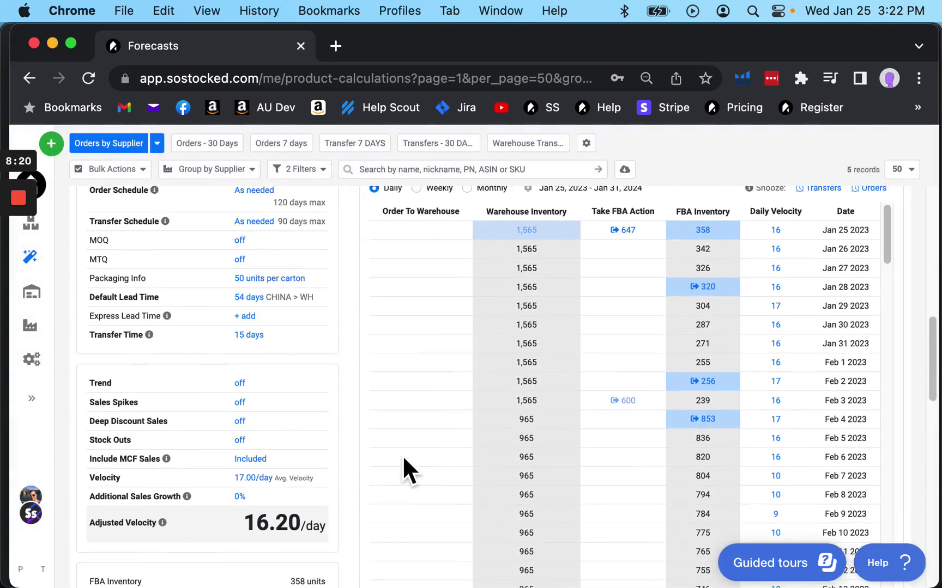
scroll(404, 458, "up", 3)
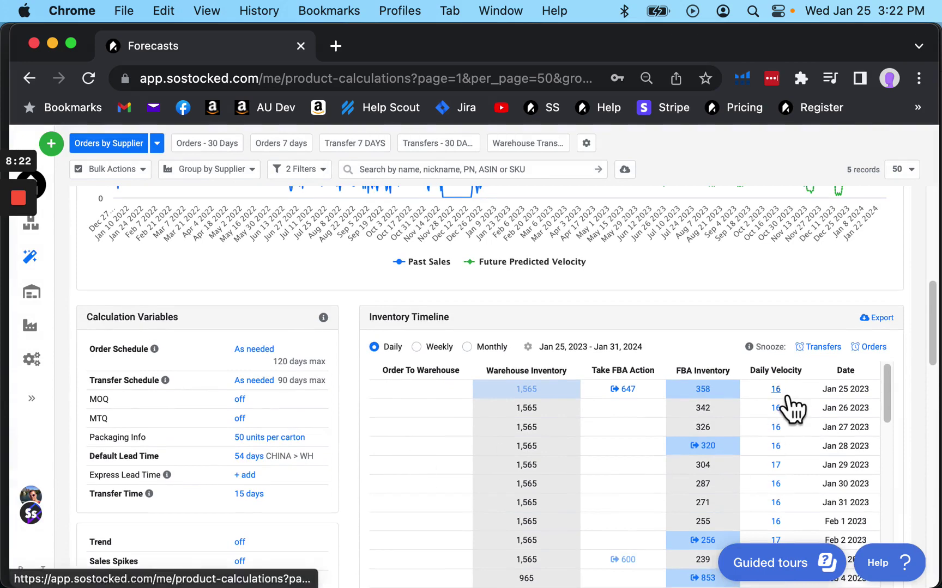
Open the Jan 25 daily velocity breakdown and switch the Past Sales On Amazon chart to Weekly.
left_click(787, 397)
scroll(654, 412, "up", 5)
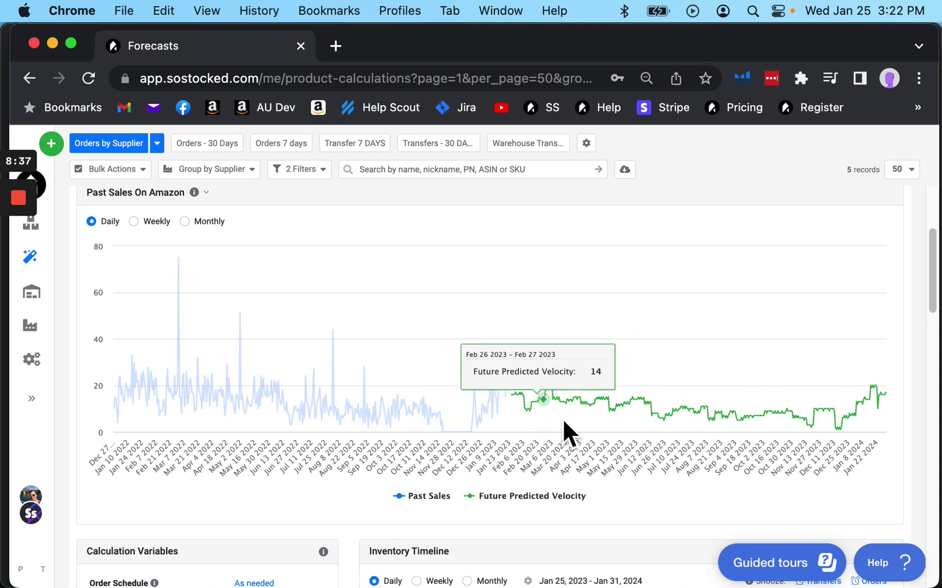
scroll(301, 266, "up", 1)
left_click(149, 234)
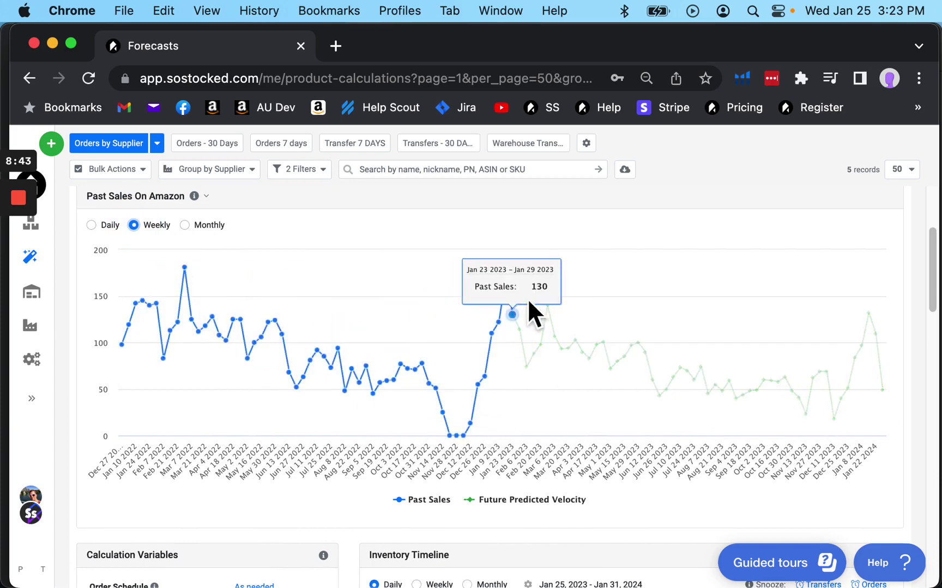
scroll(871, 364, "up", 2)
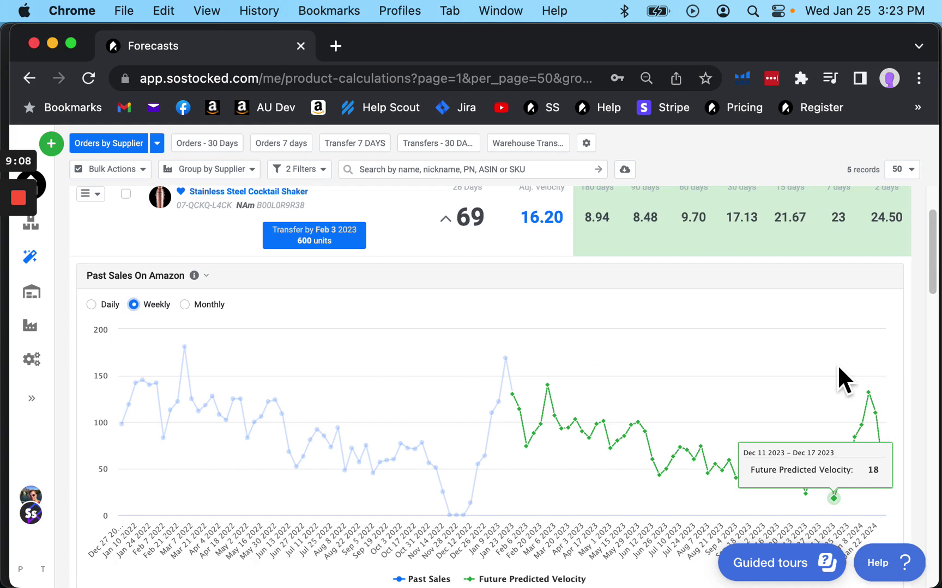
scroll(838, 368, "up", 1)
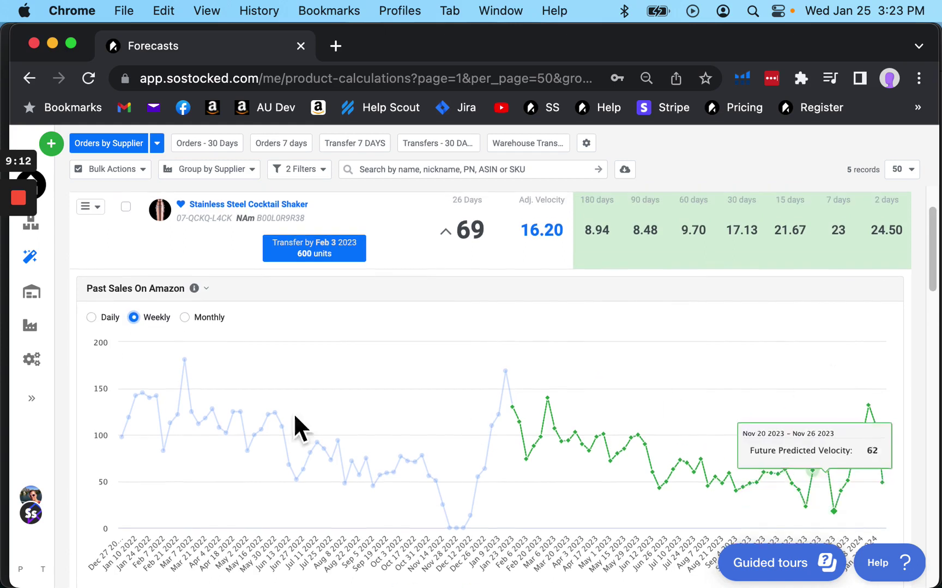
scroll(169, 485, "down", 12)
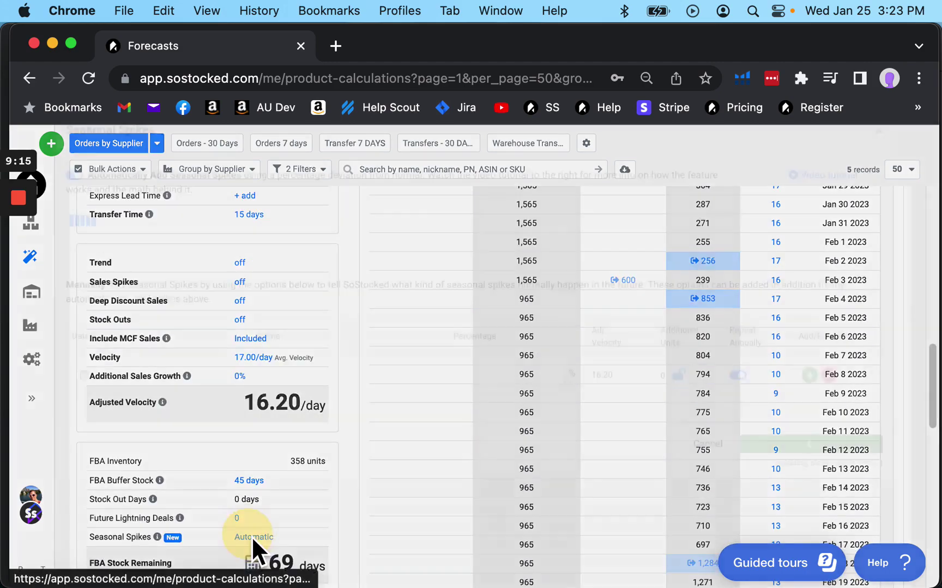
Check the Seasonal Spikes settings, then review adjusted velocity 16.20 against past daily velocities.
left_click(252, 536)
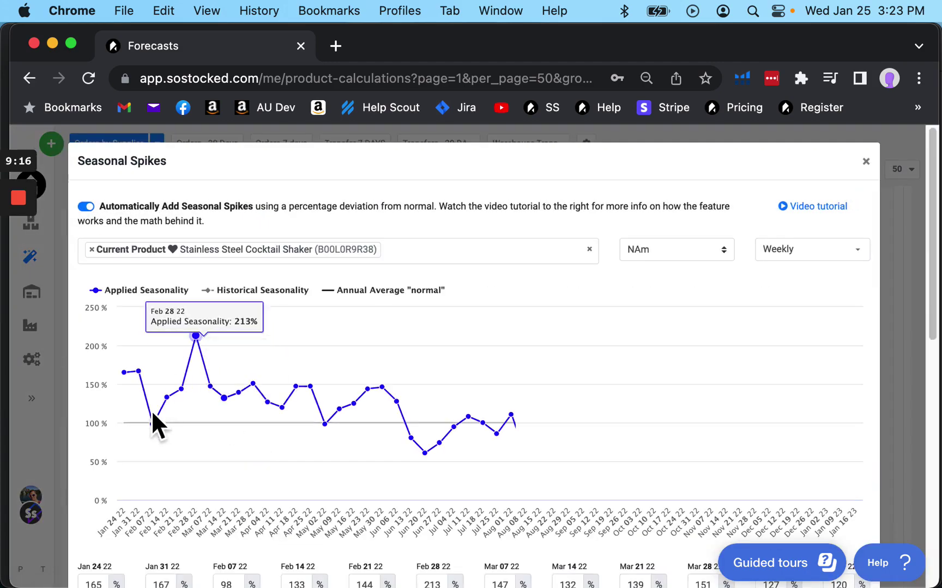
left_click(865, 162)
scroll(229, 436, "up", 5)
scroll(288, 444, "up", 10)
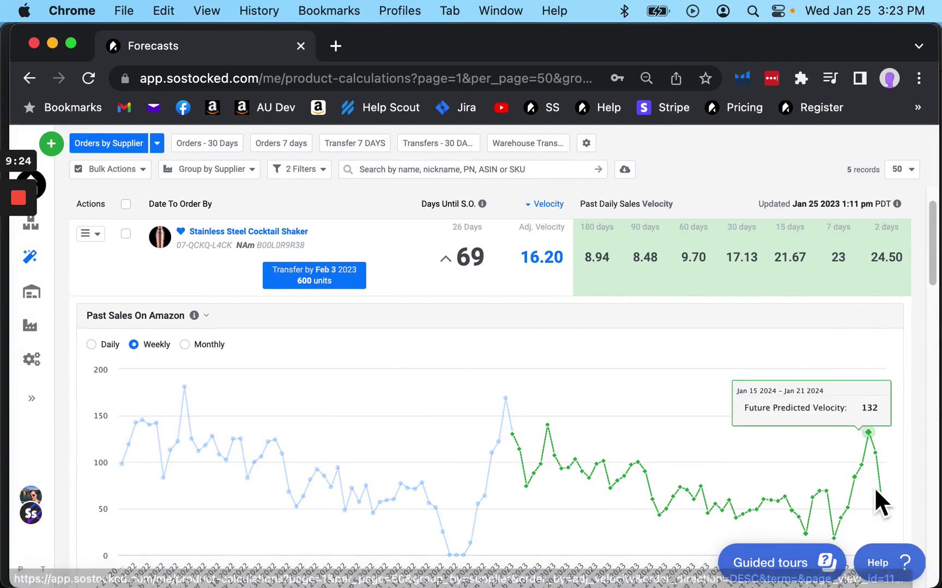
mouse_move(882, 289)
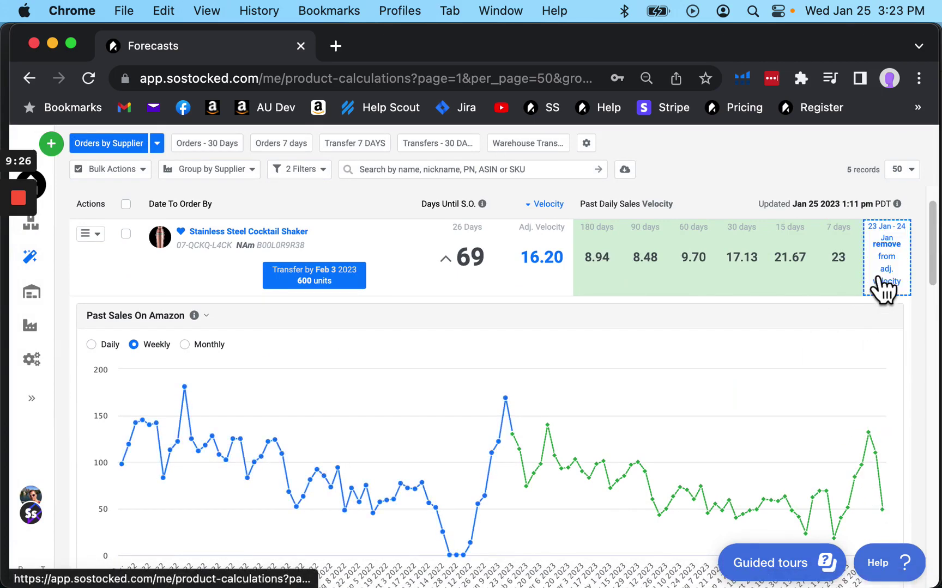
mouse_move(607, 289)
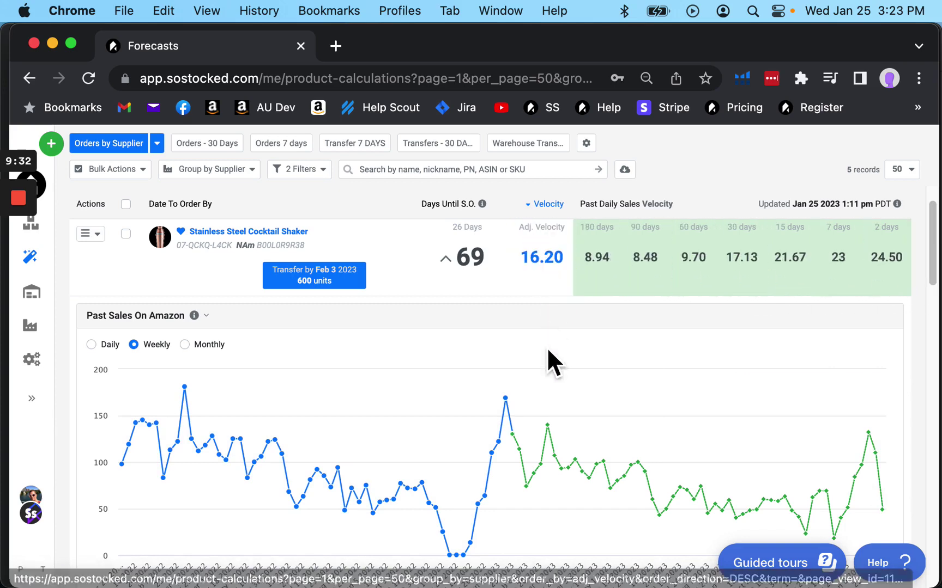
Keep only the 7-day and 2-day averages in Calculate Average Velocity and save for this product only.
left_click(540, 259)
left_click(122, 276)
left_click(196, 275)
left_click(355, 276)
left_click(475, 278)
left_click(605, 276)
left_click(824, 277)
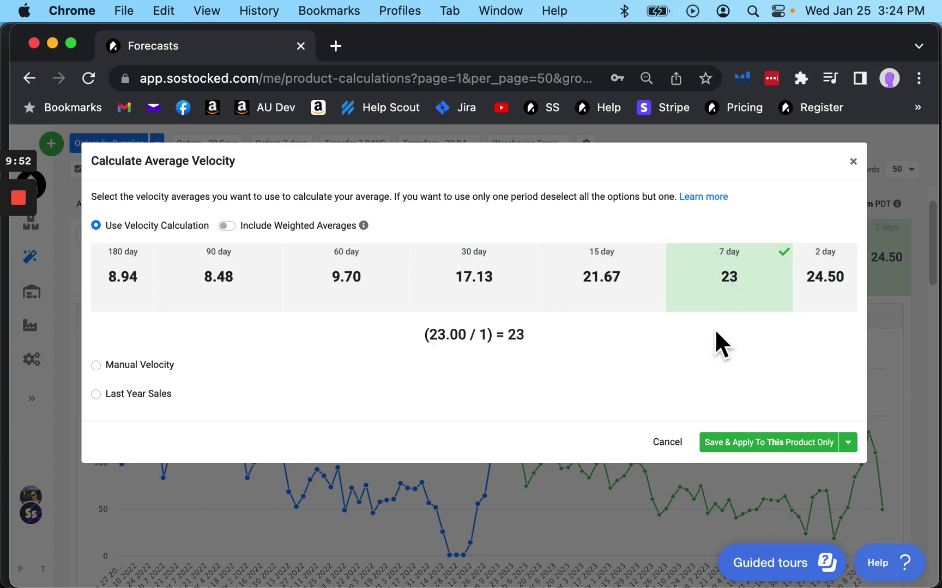
left_click(830, 277)
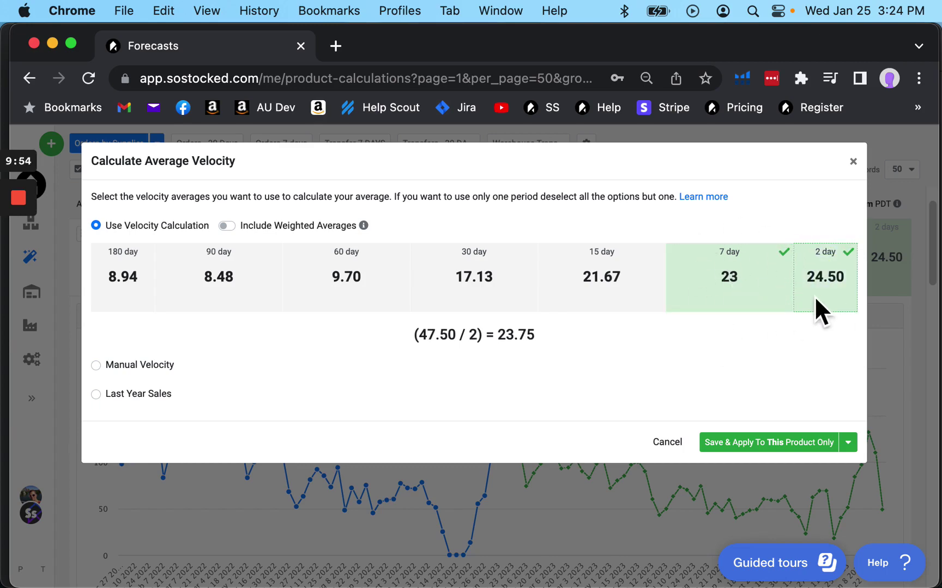
left_click(766, 444)
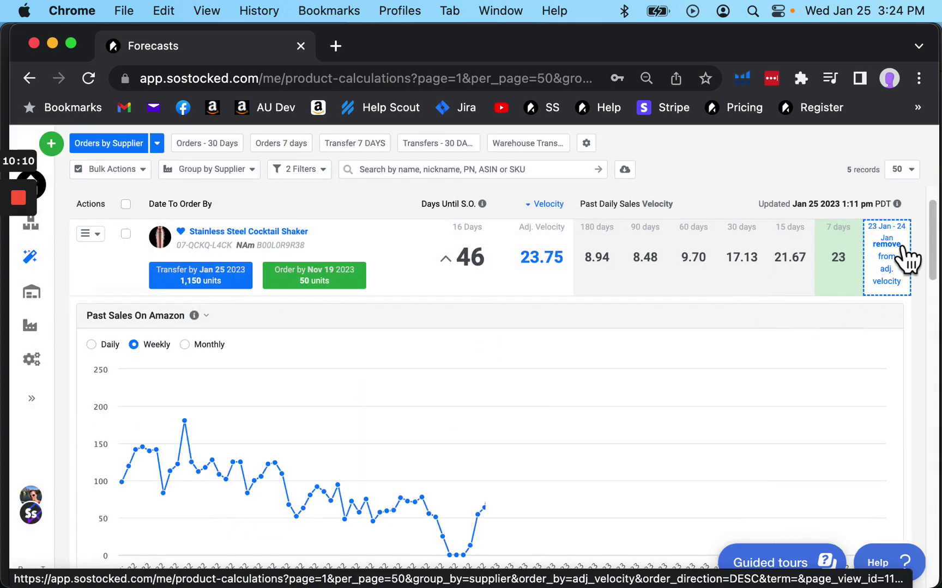
mouse_move(906, 267)
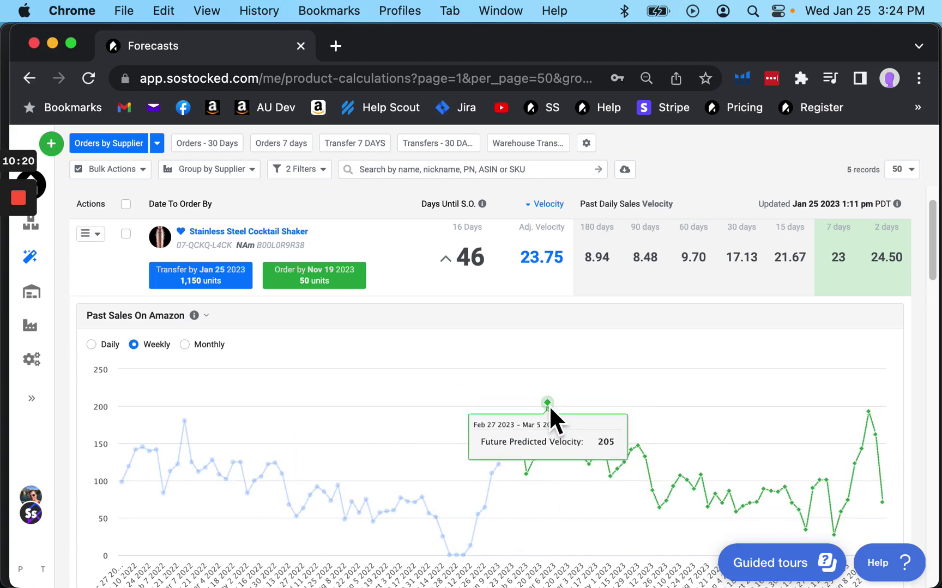
mouse_move(679, 283)
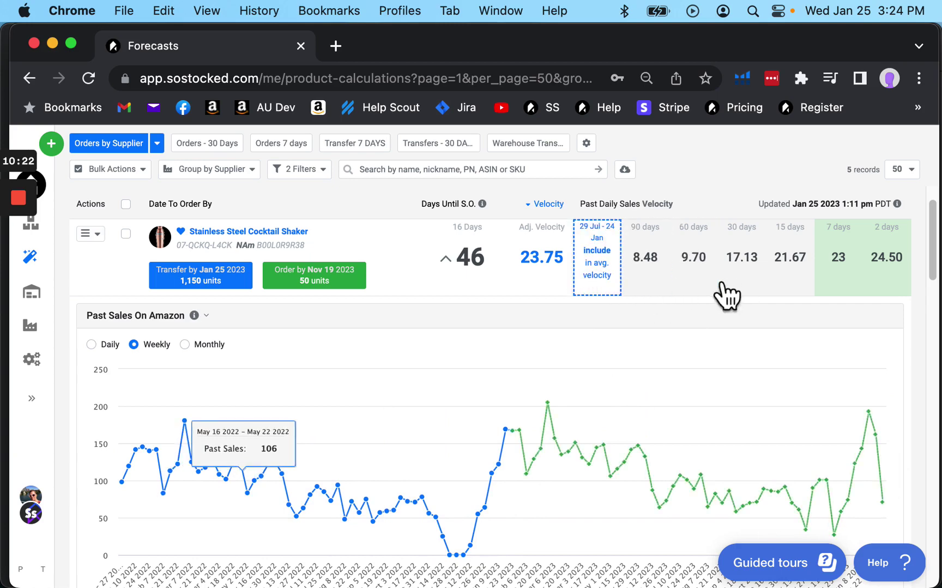
mouse_move(615, 290)
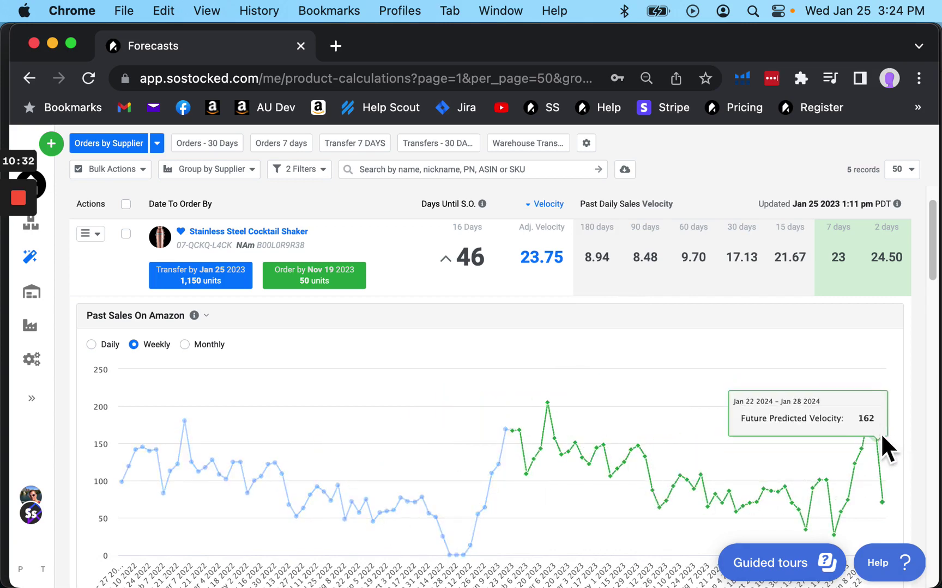
Scroll down to the Calculation Variables section, where Seasonal Spikes is listed.
scroll(487, 332, "down", 2)
scroll(481, 340, "down", 2)
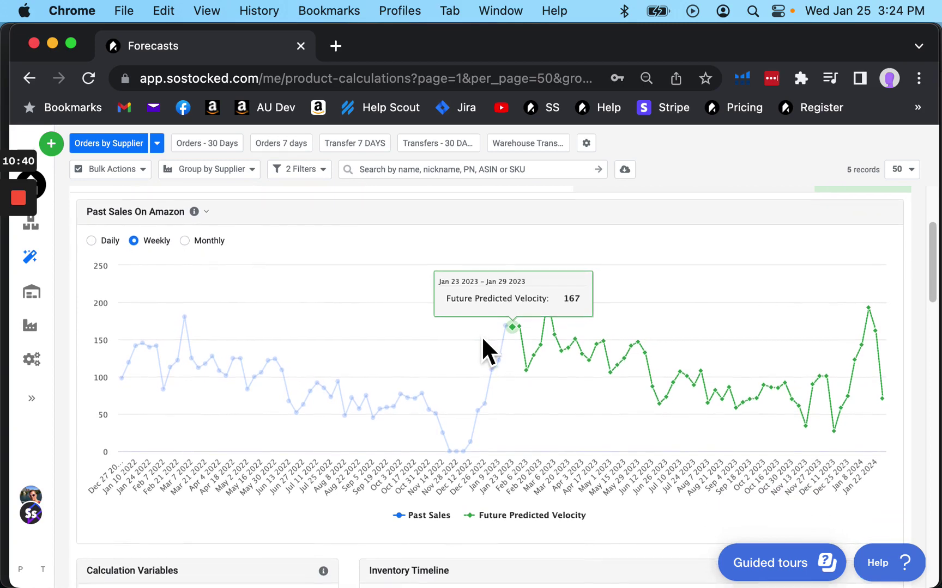
scroll(483, 339, "down", 6)
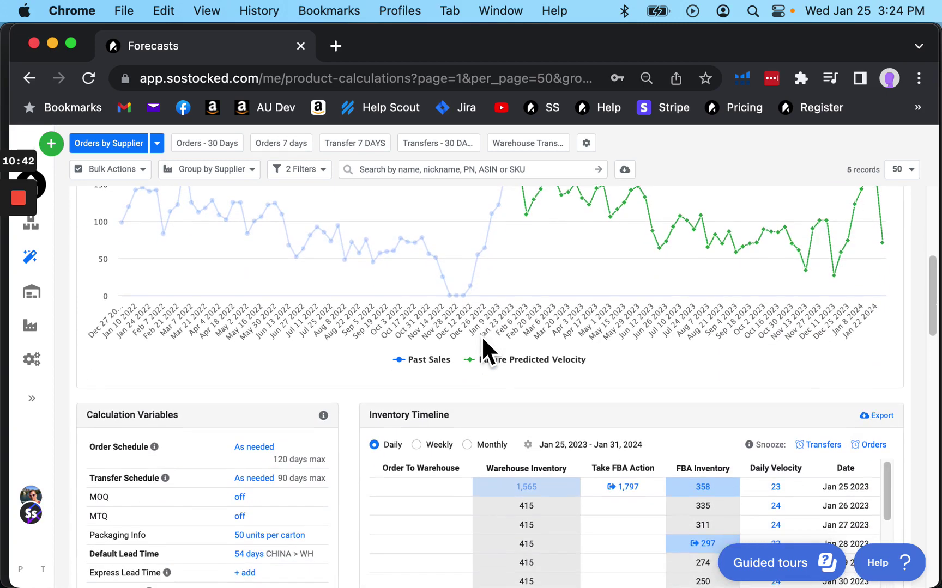
scroll(469, 338, "down", 15)
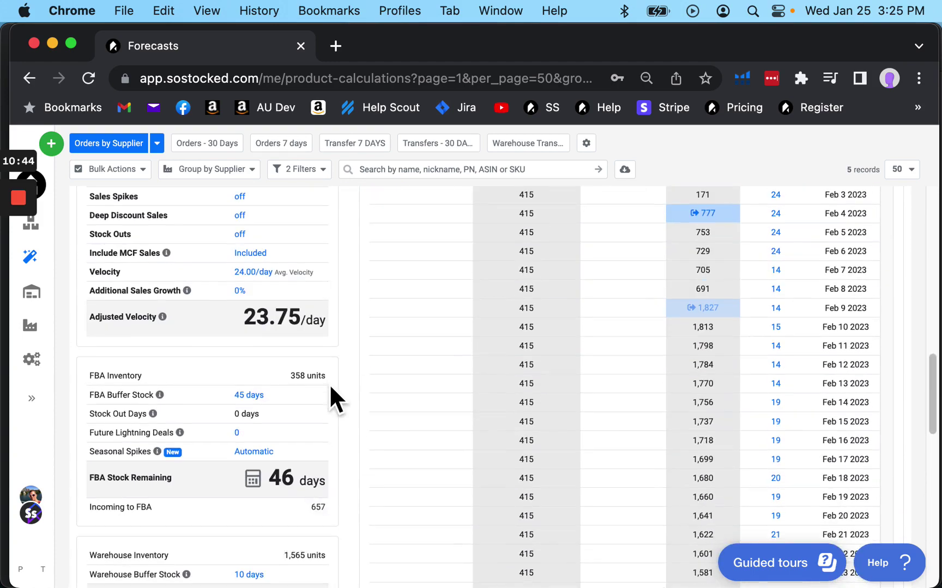
Review the Seasonal Spikes chart and weekly % fields, then close the dialog.
left_click(253, 452)
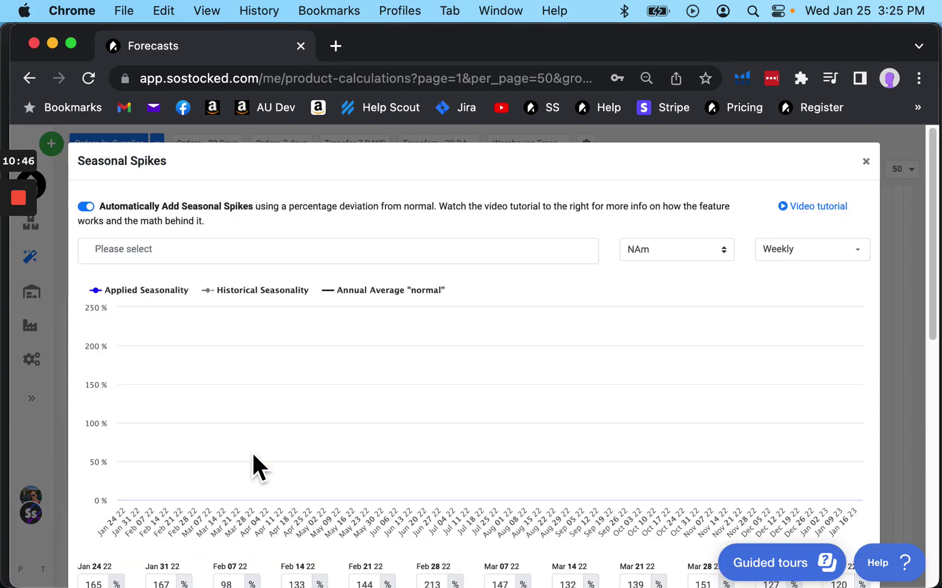
scroll(273, 417, "down", 2)
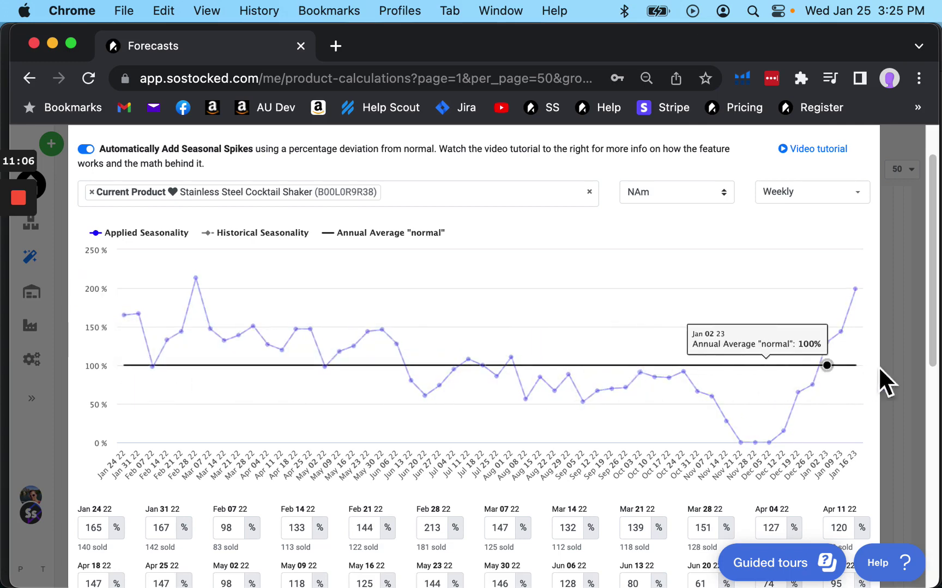
scroll(823, 339, "up", 1)
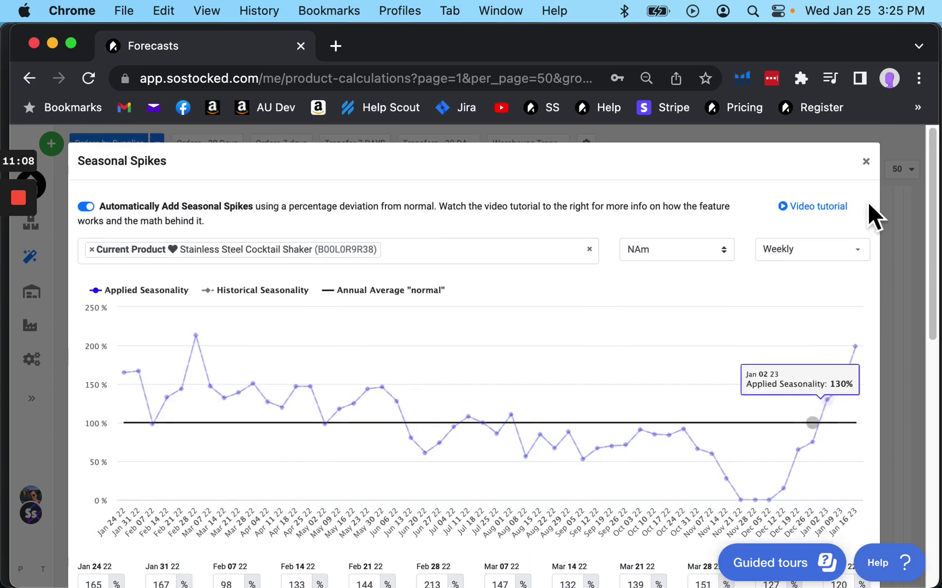
scroll(543, 359, "down", 1)
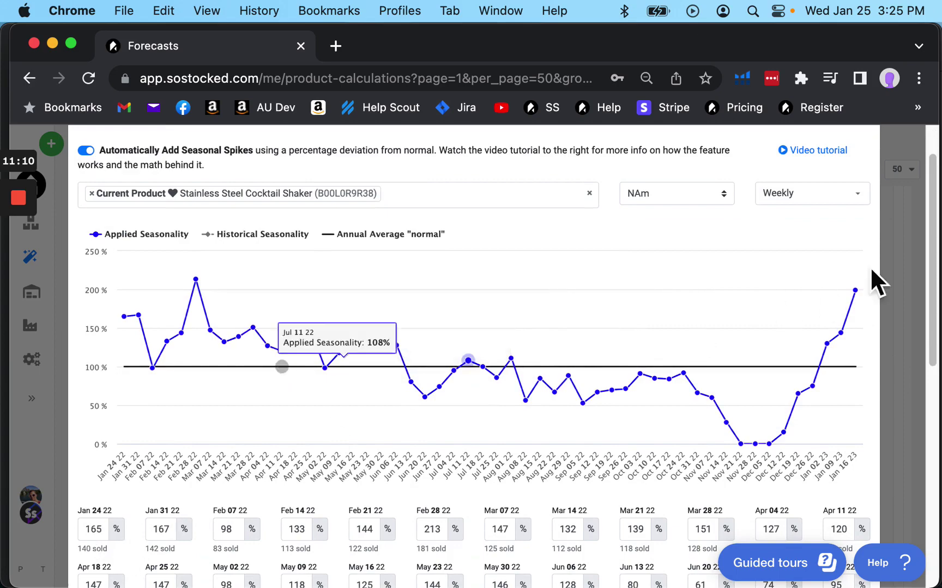
scroll(858, 232, "up", 1)
left_click(879, 169)
scroll(253, 442, "up", 6)
scroll(259, 460, "up", 4)
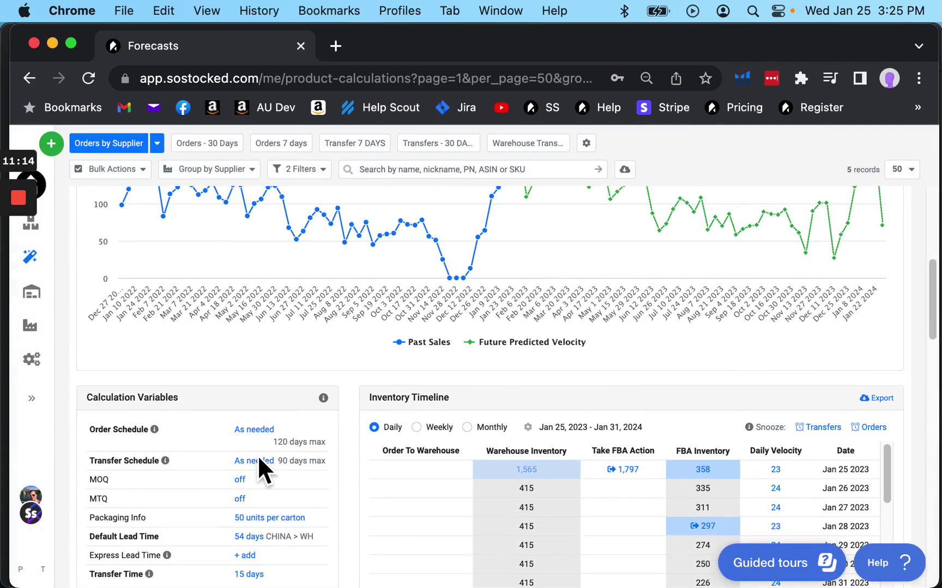
scroll(257, 455, "up", 6)
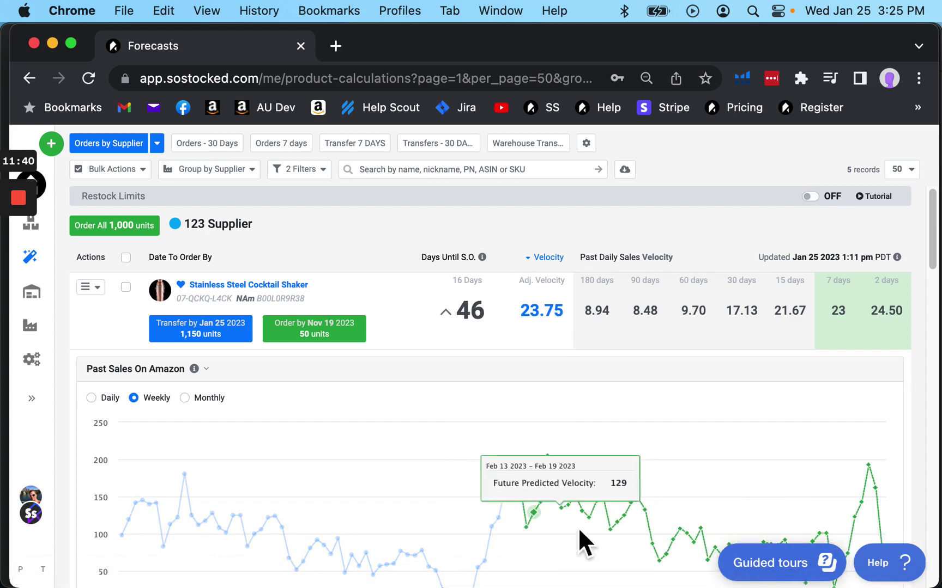
scroll(527, 404, "down", 1)
scroll(527, 402, "down", 3)
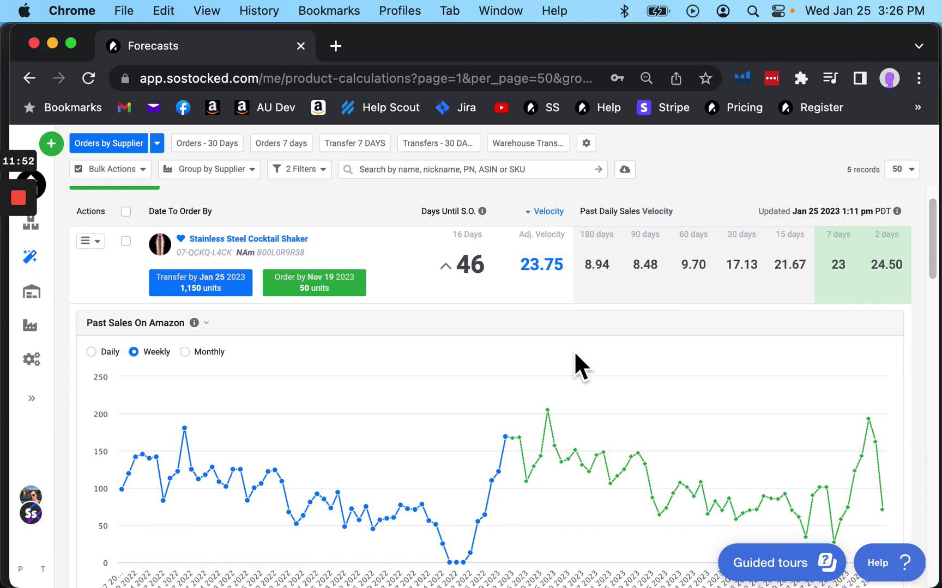
mouse_move(473, 379)
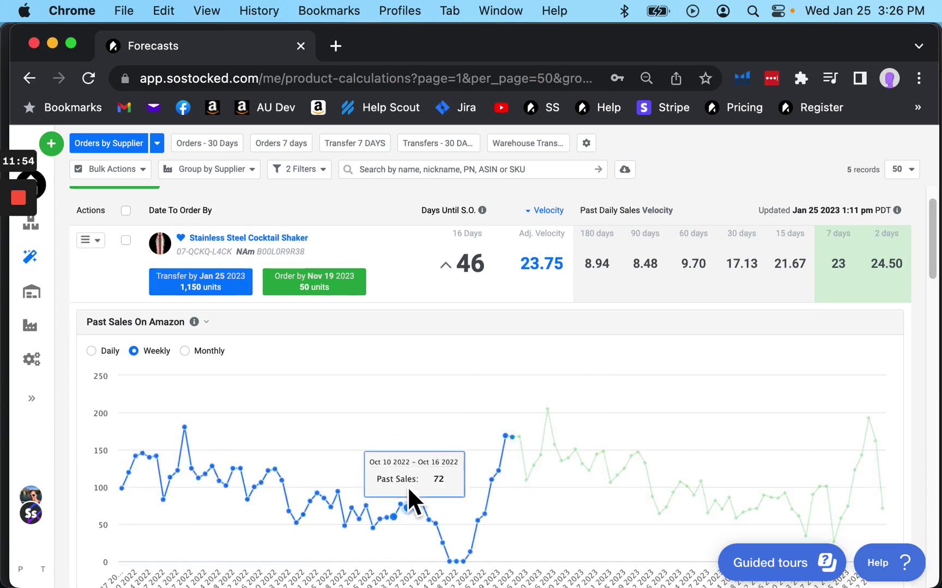
scroll(407, 486, "down", 5)
scroll(341, 534, "down", 4)
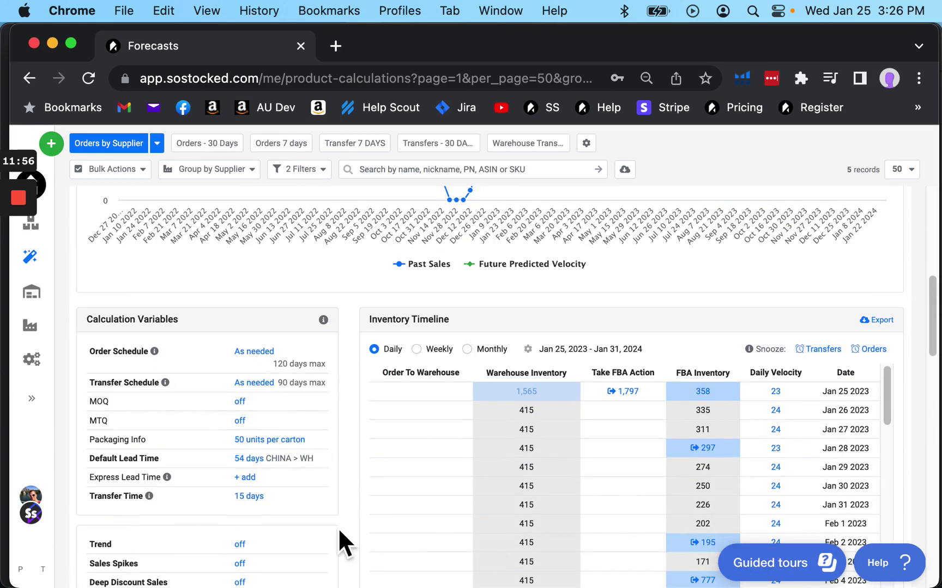
Inspect the Jan 25 daily velocity breakdown and its Adjusted Velocity figure.
left_click(780, 397)
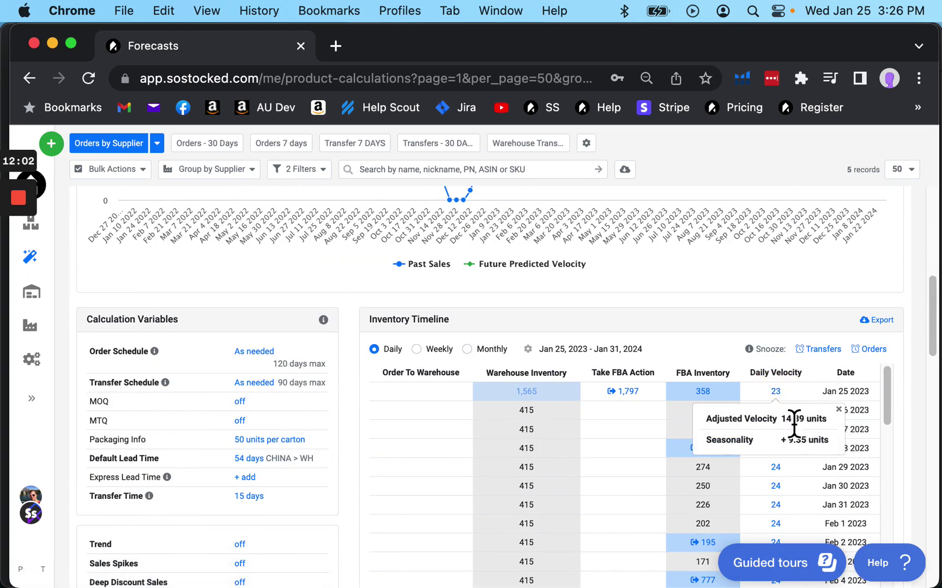
left_click_drag(726, 427, 782, 431)
left_click(735, 431)
scroll(348, 365, "up", 3)
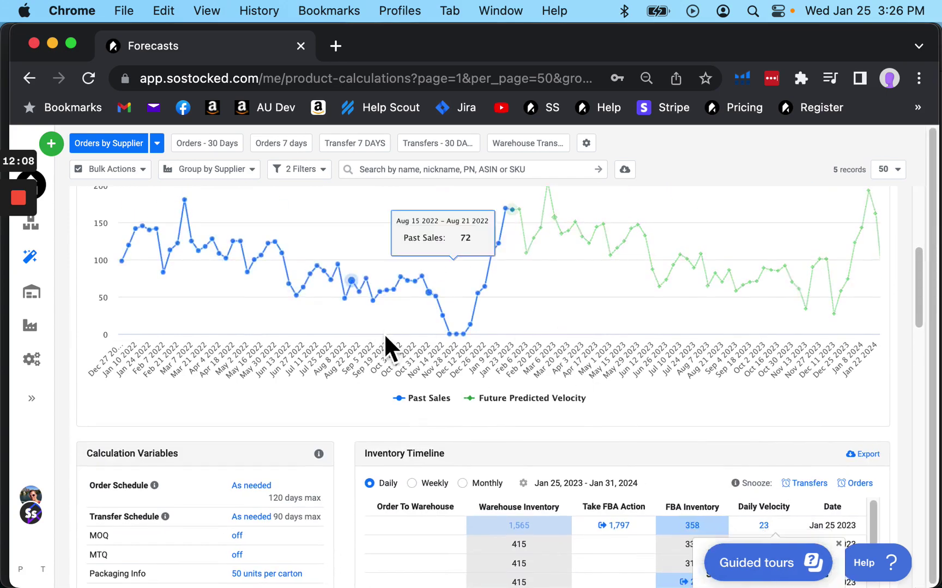
scroll(386, 347, "up", 5)
Switch the Past Sales On Amazon chart to Daily and review the forecast panels.
left_click(99, 349)
scroll(120, 266, "down", 1)
scroll(119, 264, "down", 2)
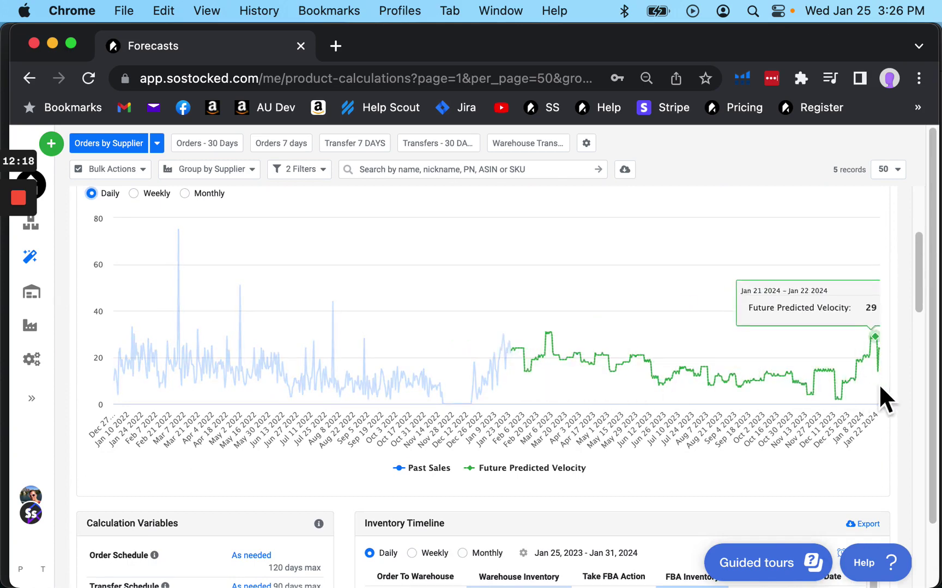
scroll(356, 452, "down", 2)
scroll(321, 448, "down", 2)
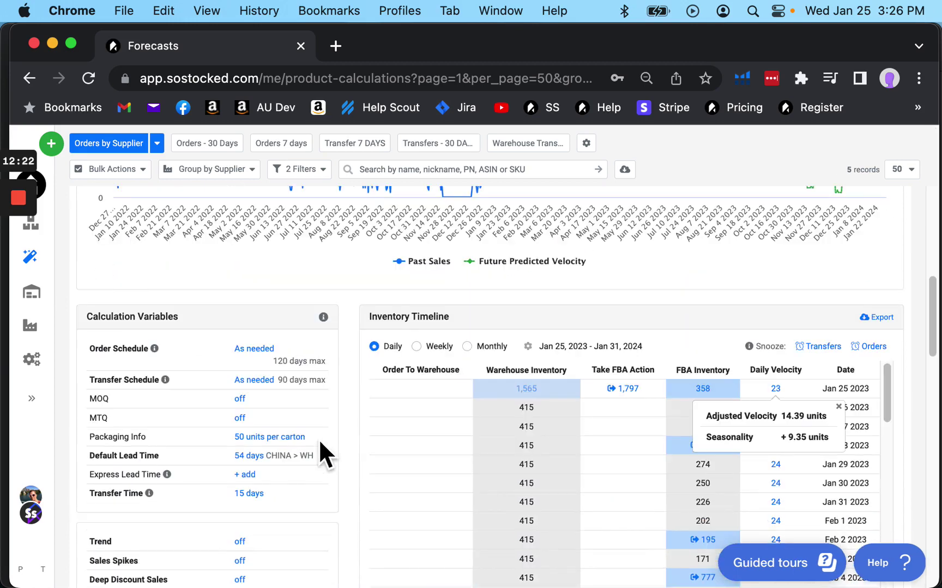
scroll(319, 439, "up", 1)
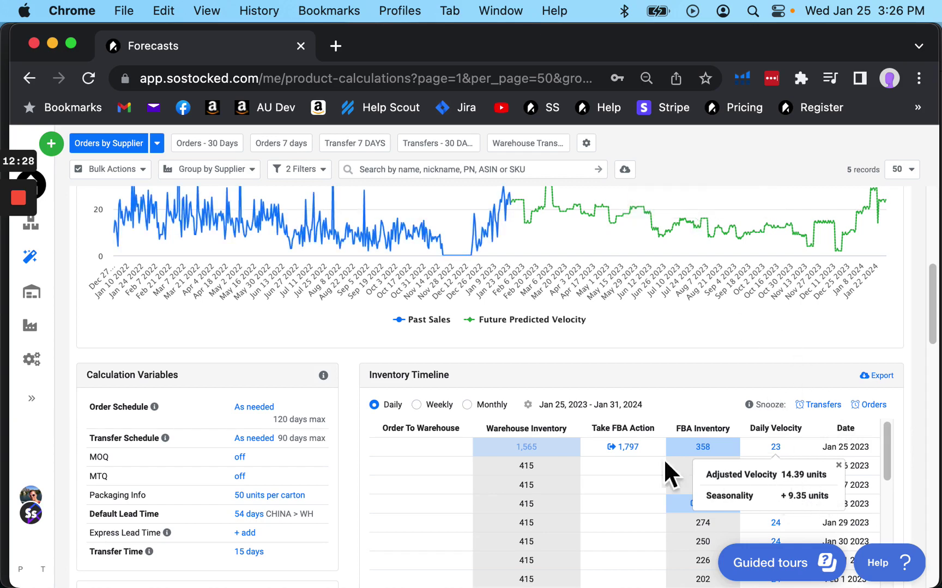
scroll(294, 438, "up", 6)
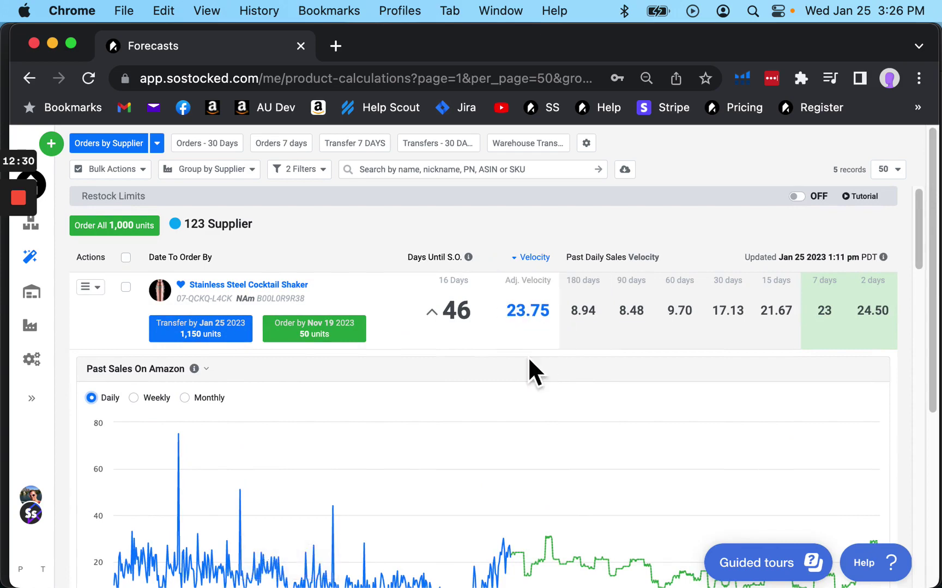
scroll(327, 431, "down", 1)
scroll(252, 463, "down", 6)
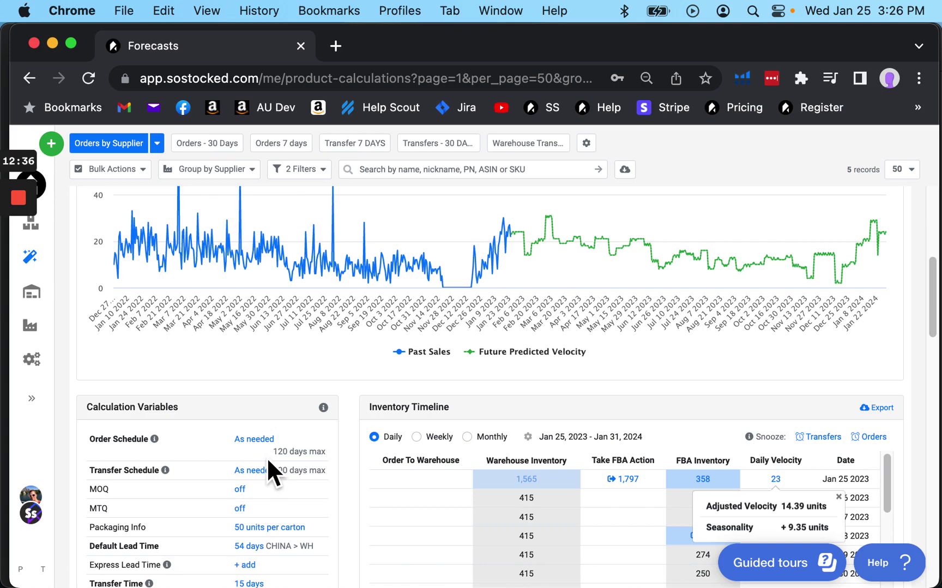
Highlight the 14.39 adjusted velocity value and review the surrounding forecast data.
double_click(790, 506)
scroll(357, 484, "up", 5)
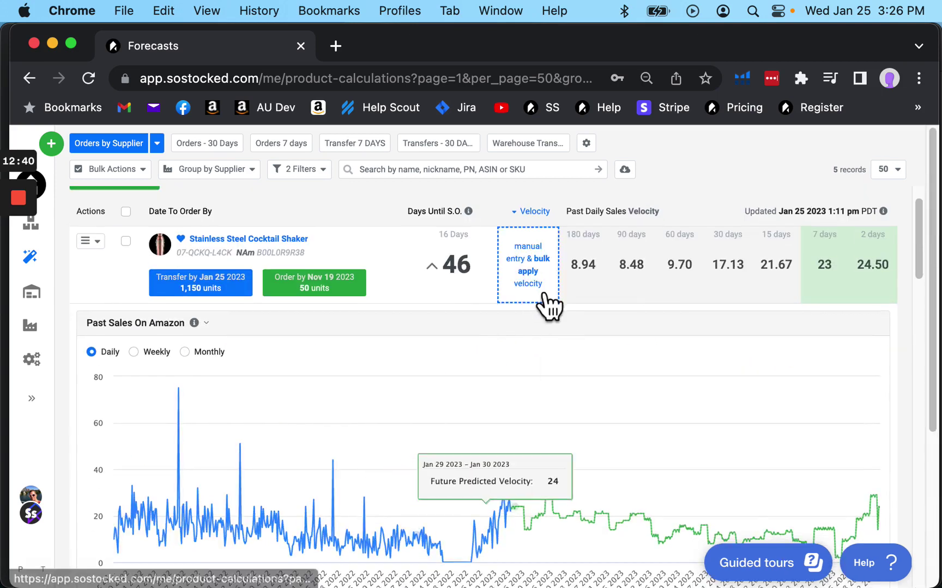
scroll(251, 523, "down", 5)
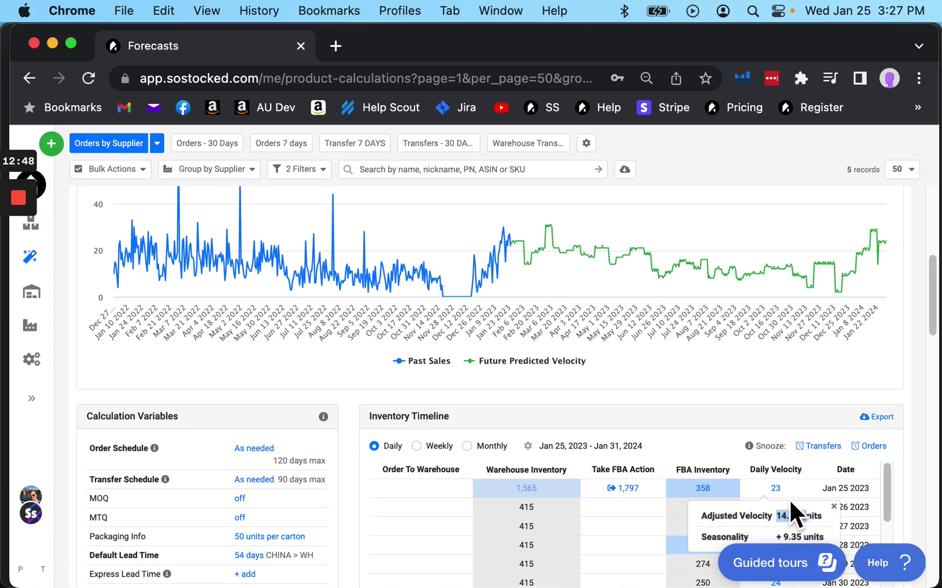
scroll(295, 496, "down", 10)
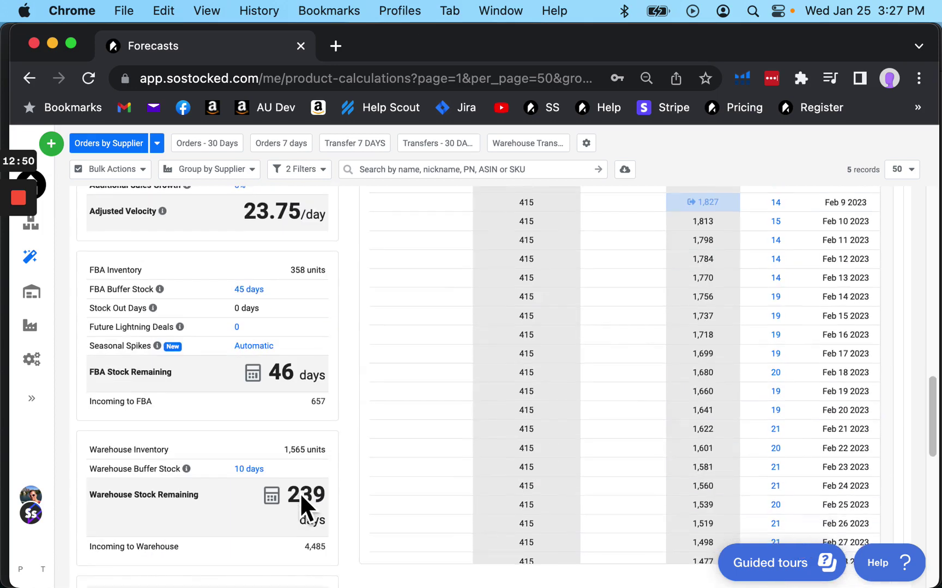
scroll(299, 493, "down", 4)
scroll(303, 492, "up", 4)
left_click(254, 352)
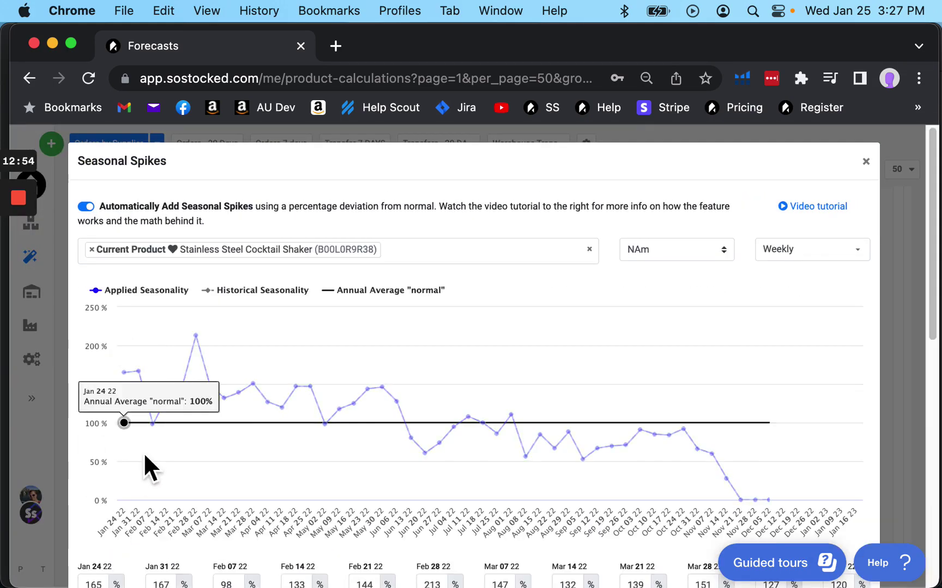
scroll(127, 464, "down", 3)
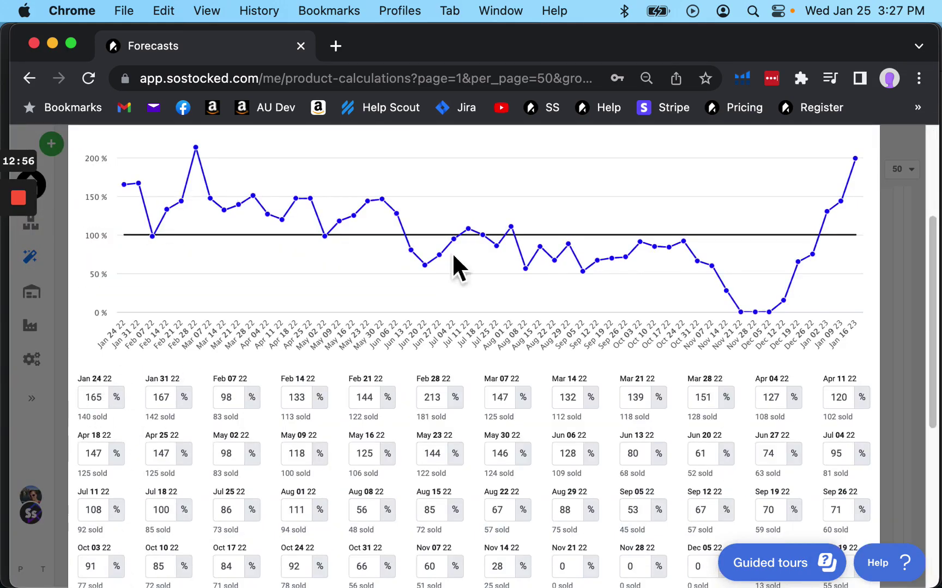
scroll(845, 261, "up", 3)
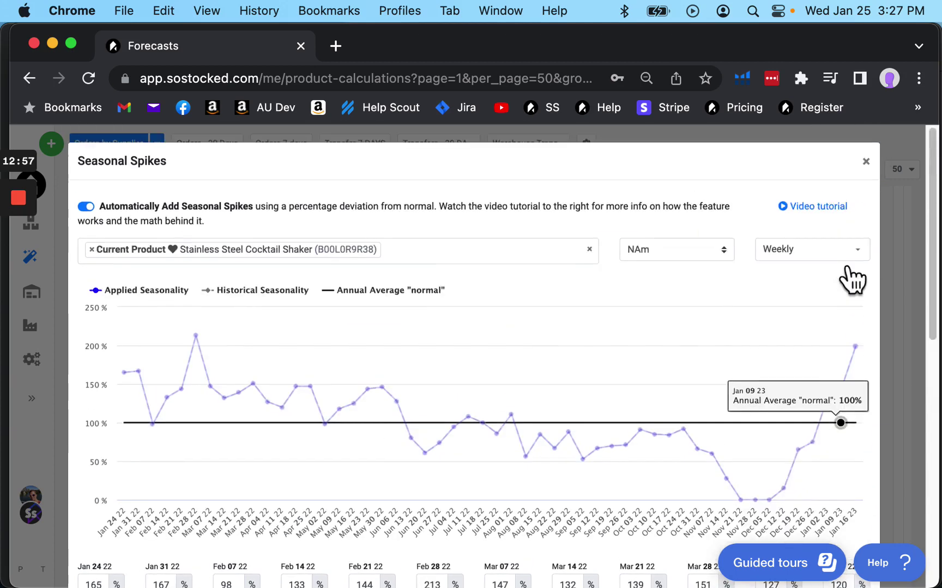
left_click(877, 166)
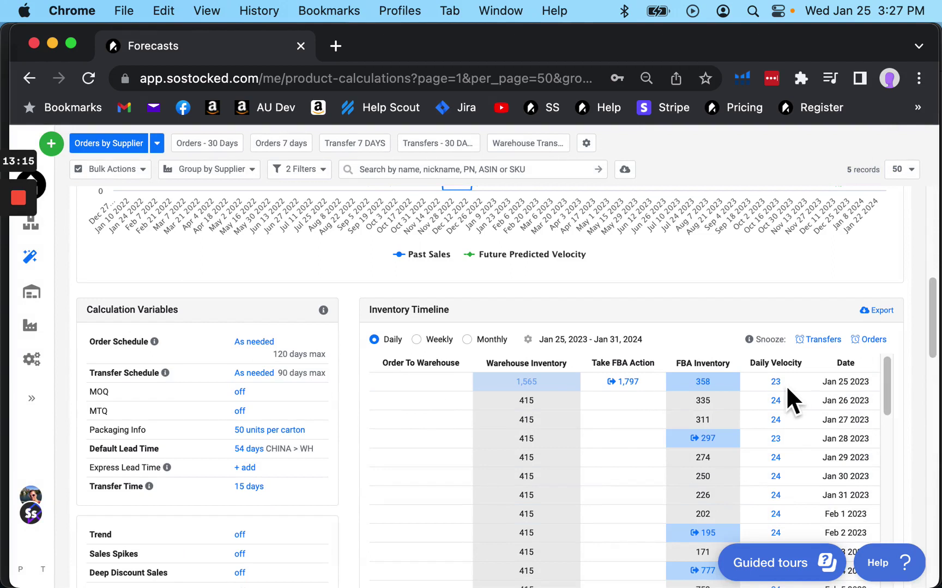
left_click(776, 383)
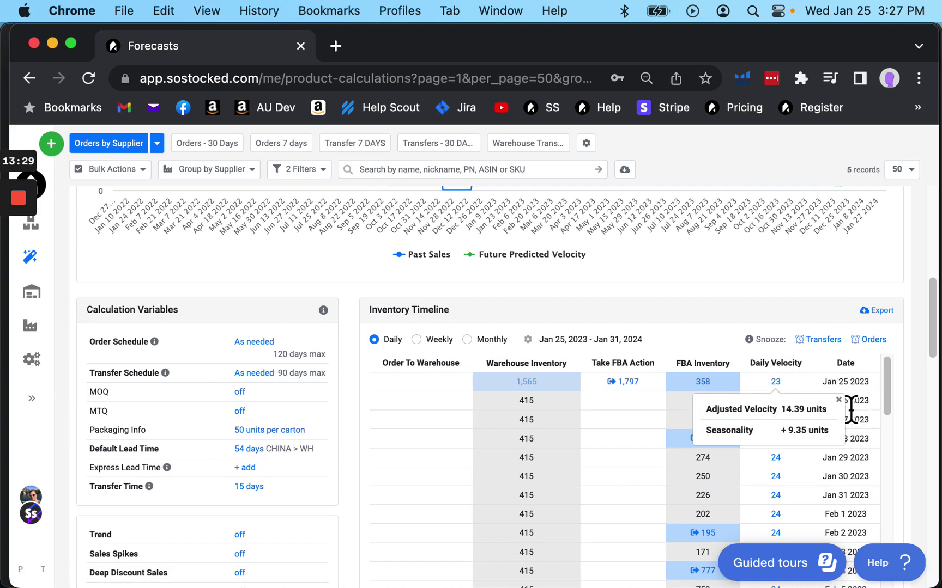
scroll(319, 448, "up", 6)
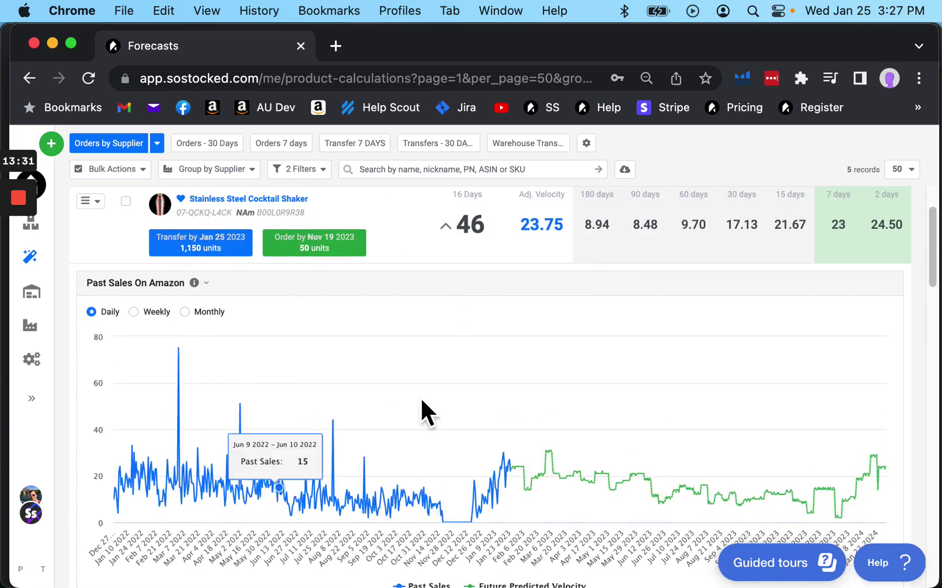
scroll(260, 486, "down", 10)
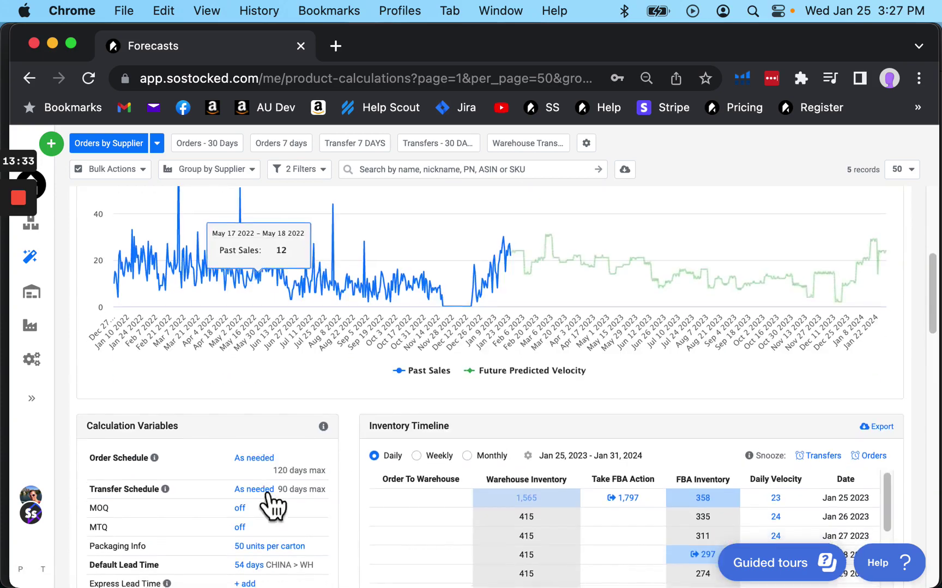
scroll(253, 544, "down", 10)
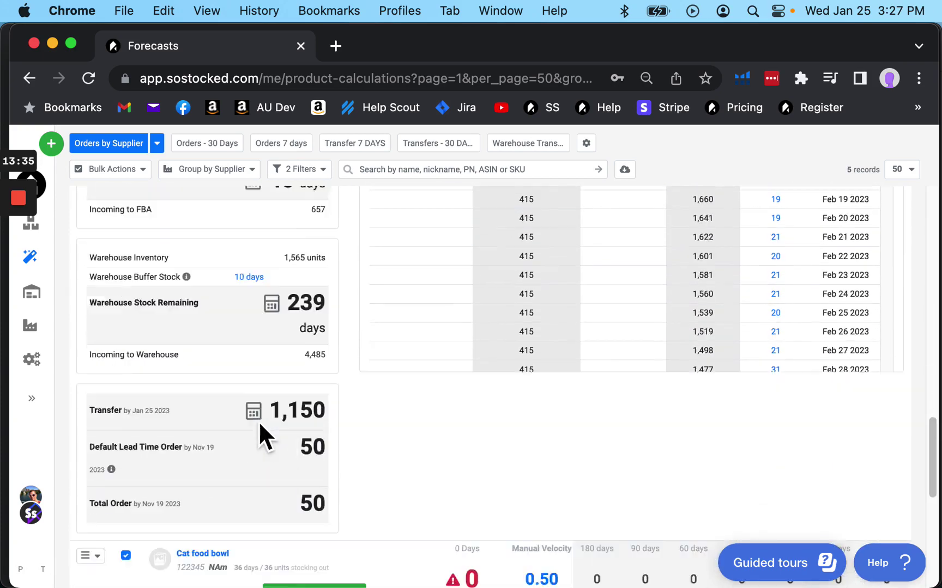
scroll(259, 435, "up", 3)
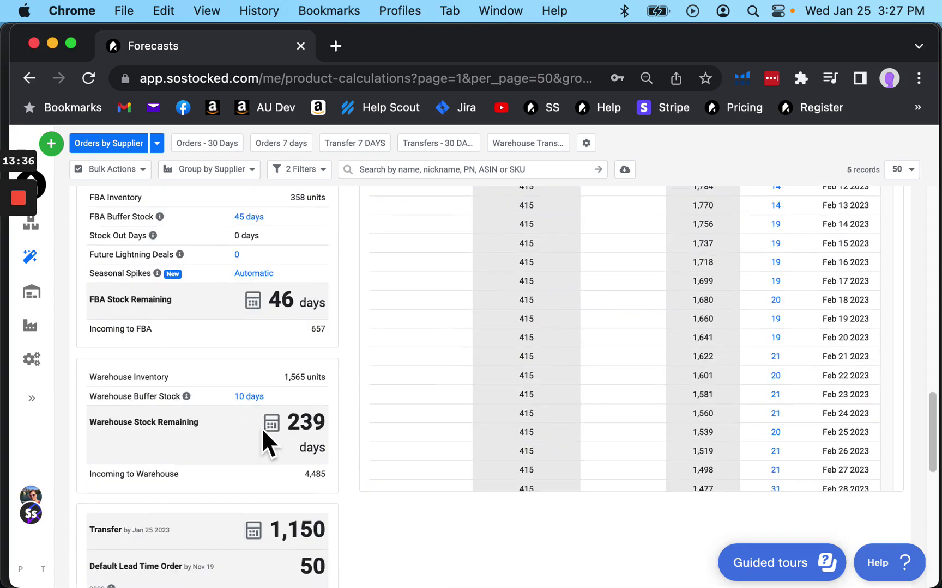
left_click(254, 273)
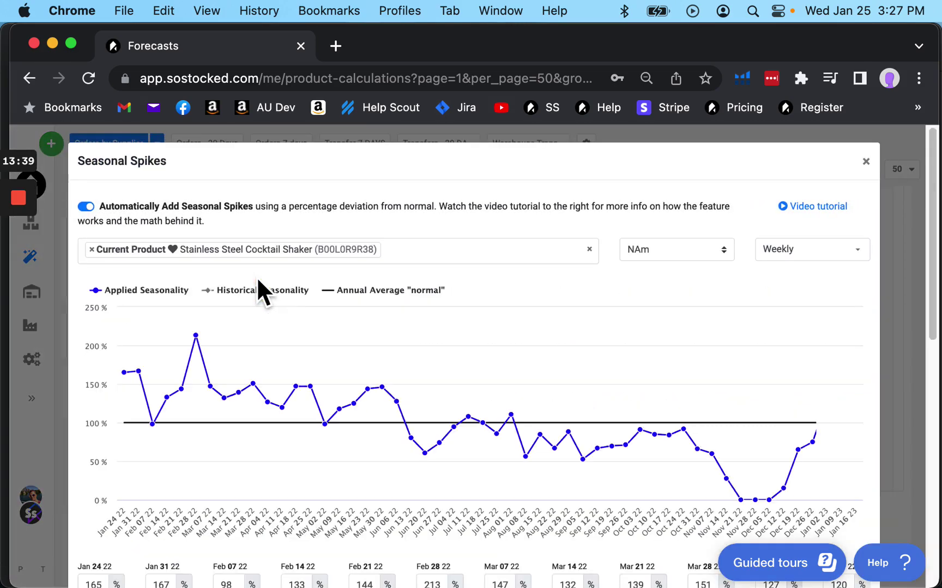
mouse_move(425, 455)
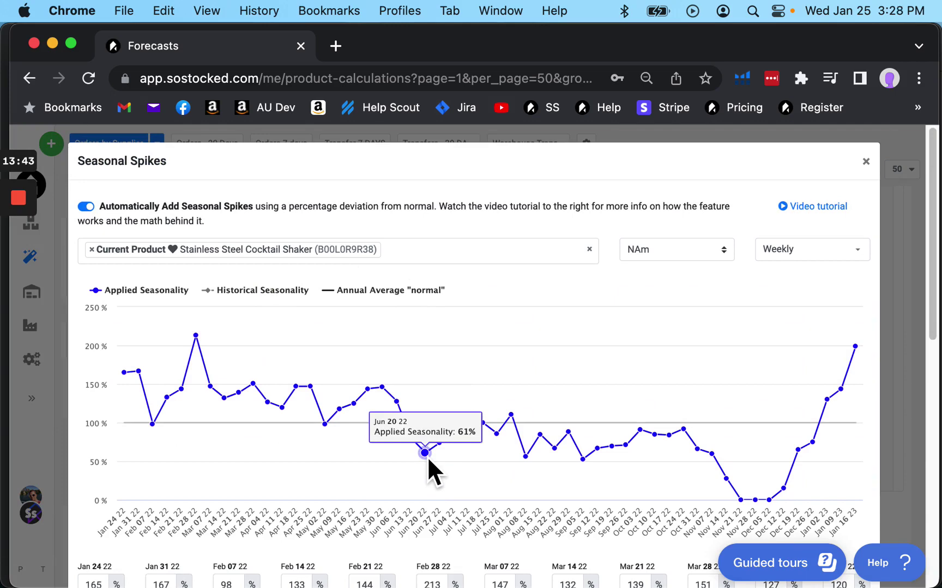
scroll(482, 353, "down", 3)
mouse_move(433, 308)
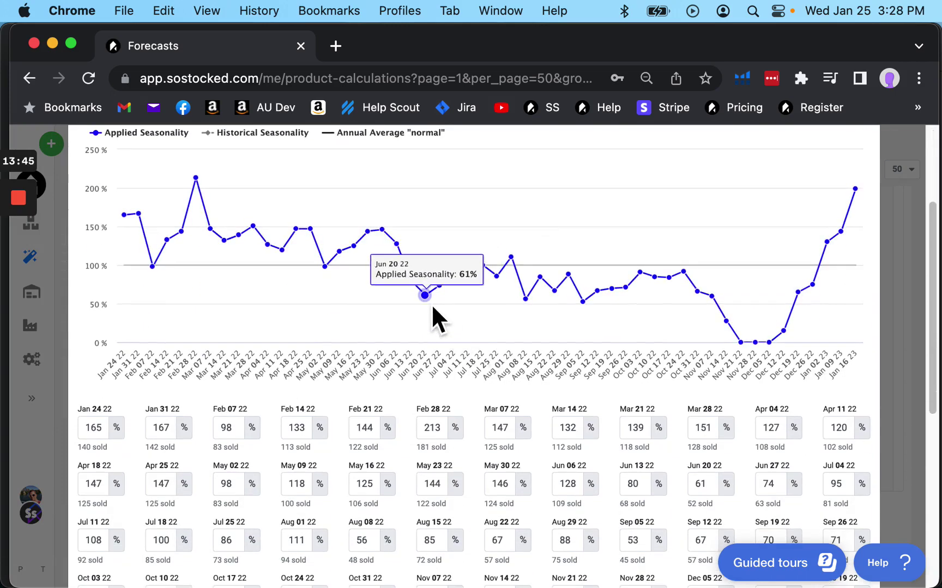
scroll(460, 275, "down", 2)
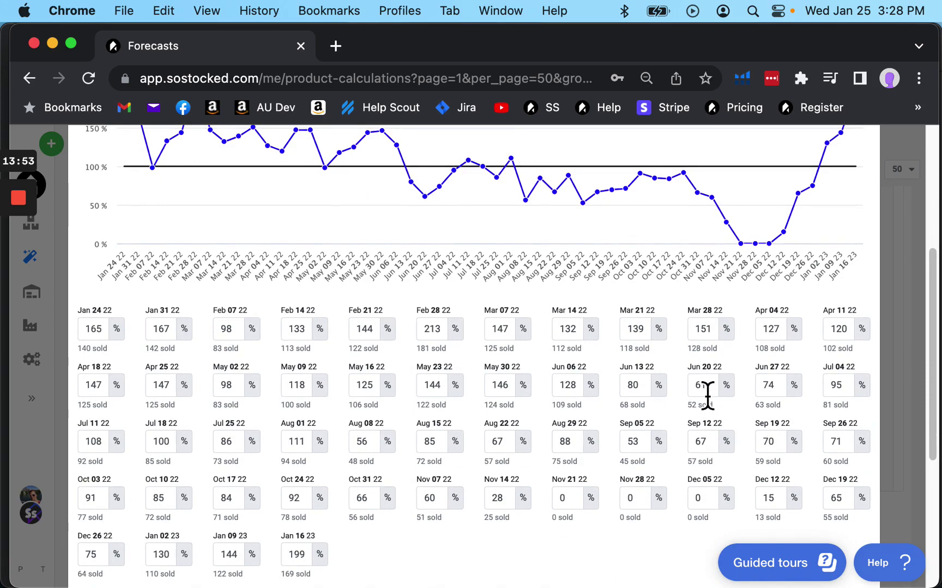
scroll(707, 392, "up", 5)
left_click(866, 163)
scroll(774, 387, "down", 3)
scroll(782, 388, "down", 6)
scroll(792, 381, "down", 15)
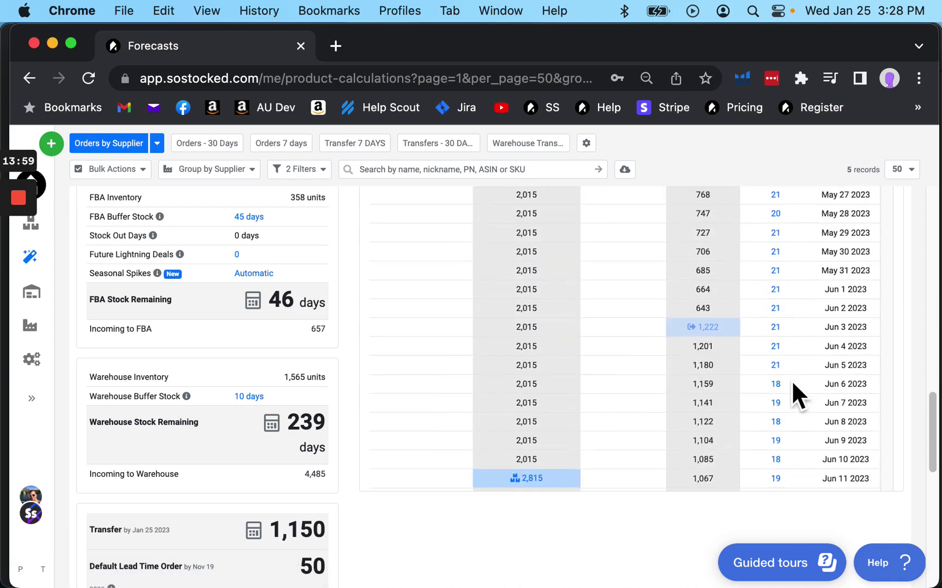
scroll(792, 380, "down", 10)
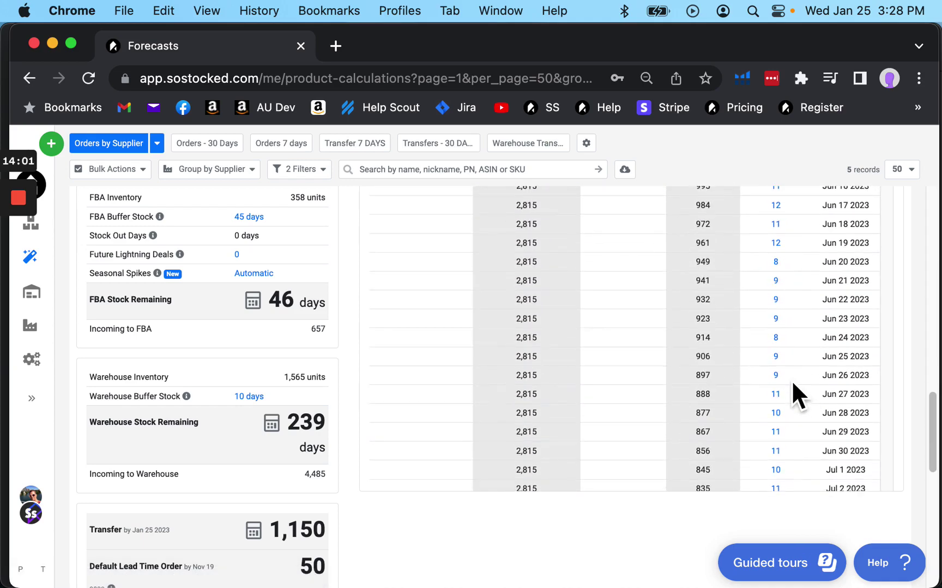
left_click(776, 262)
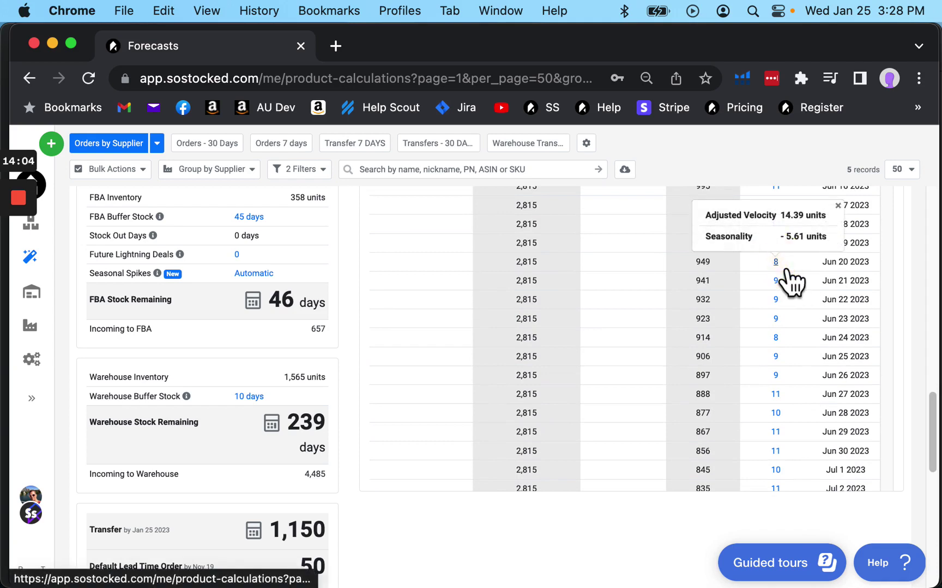
triple_click(816, 248)
left_click(828, 244)
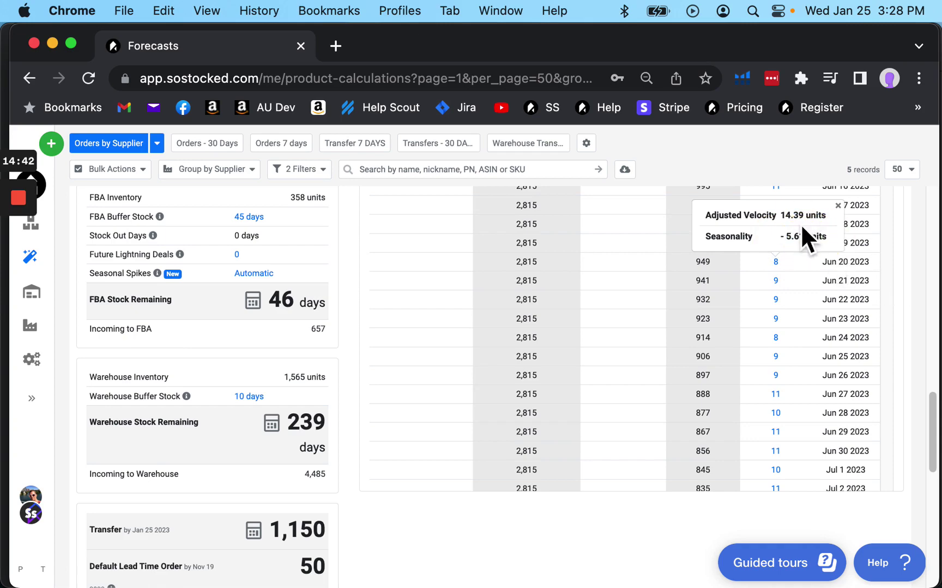
left_click(837, 207)
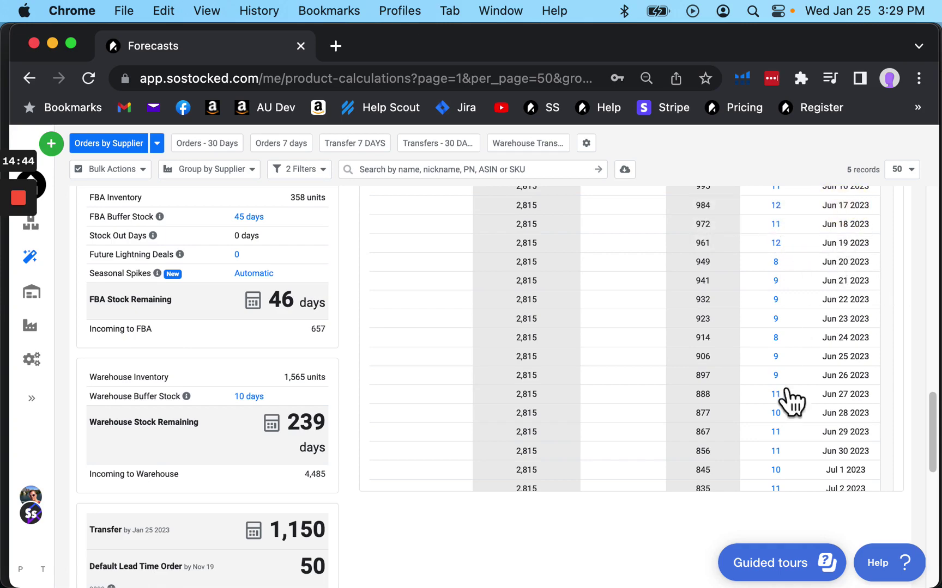
scroll(294, 467, "down", 5)
scroll(288, 467, "down", 3)
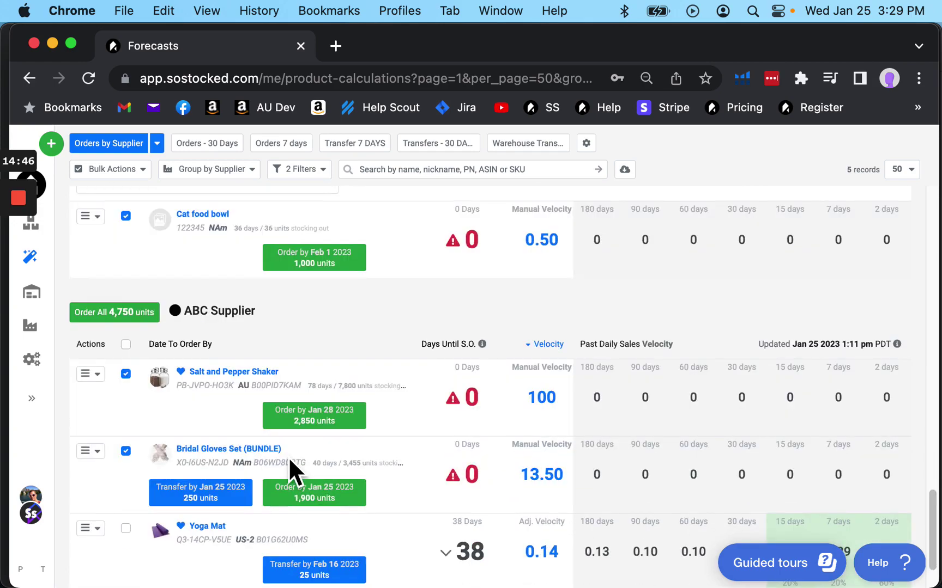
scroll(289, 467, "up", 4)
scroll(288, 465, "up", 3)
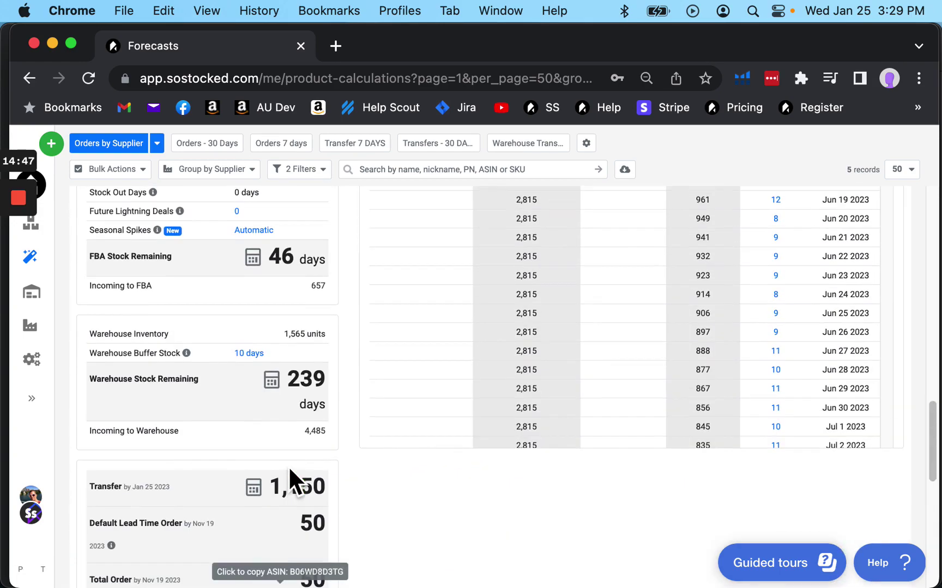
left_click(262, 232)
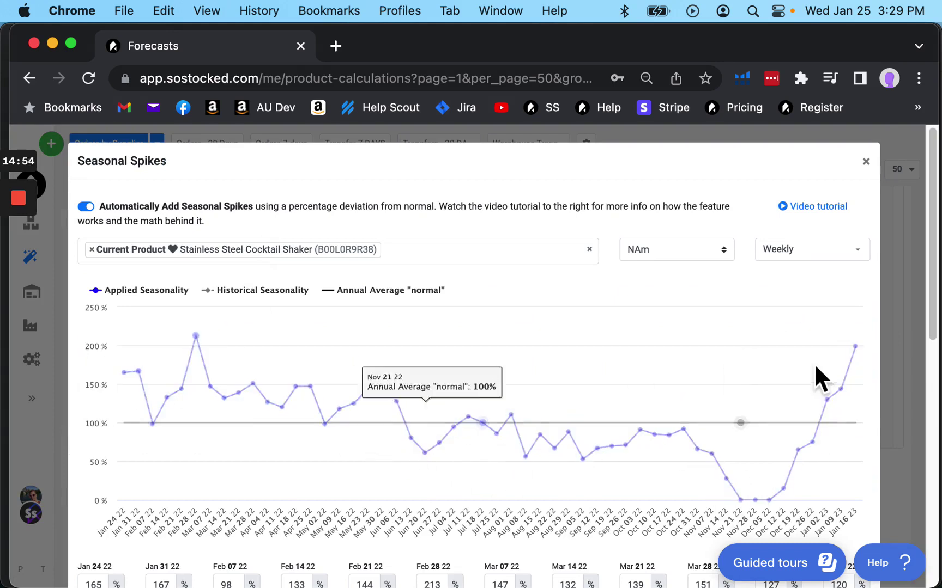
left_click(806, 251)
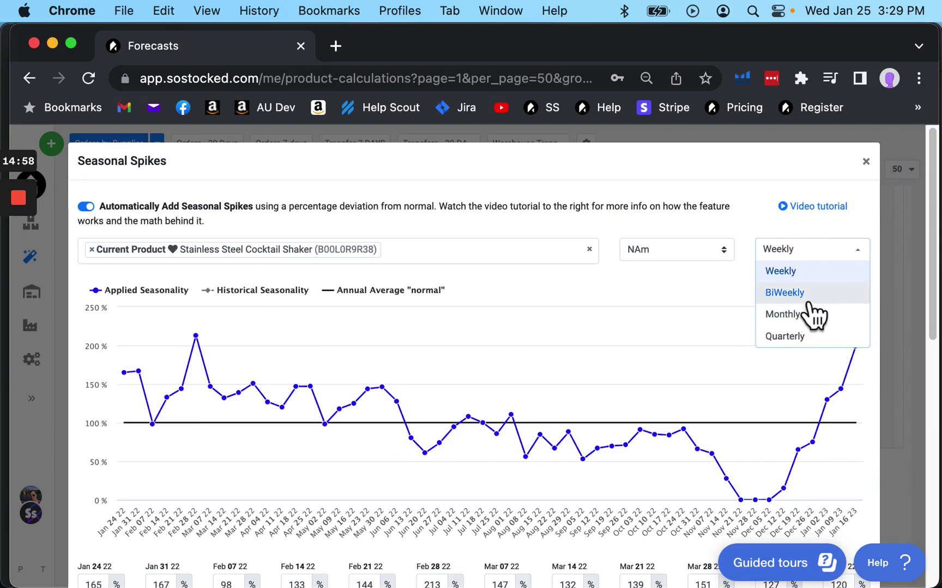
left_click(866, 162)
scroll(381, 403, "up", 3)
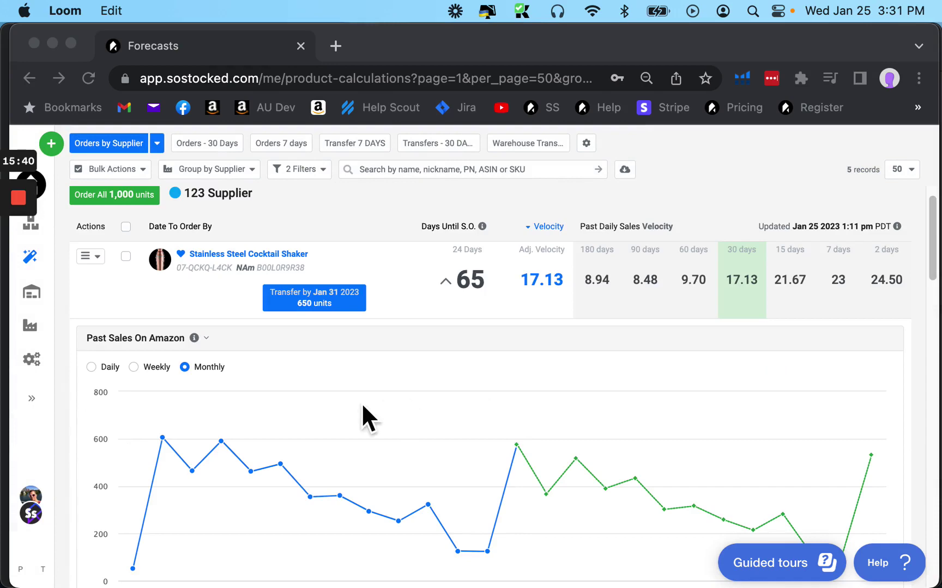
scroll(269, 414, "down", 10)
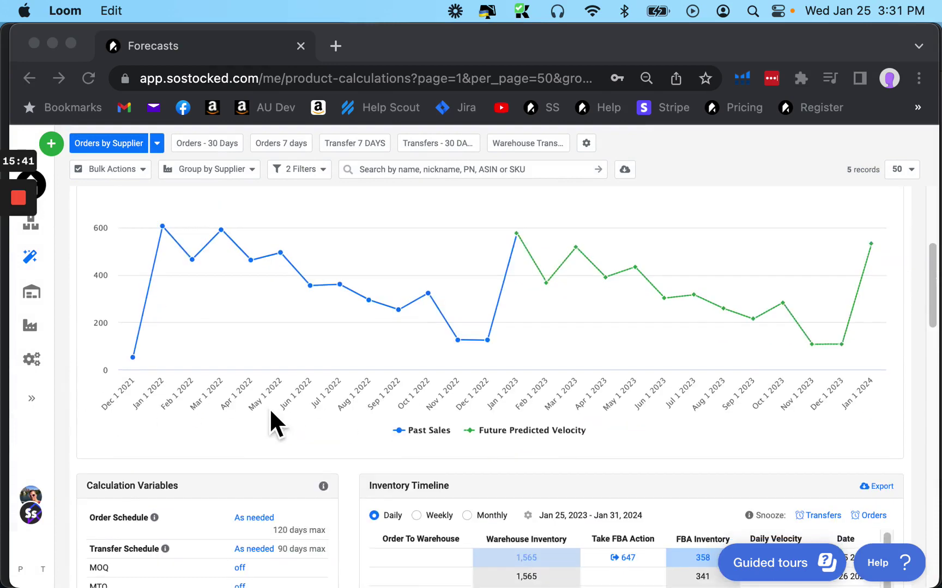
scroll(269, 408, "up", 10)
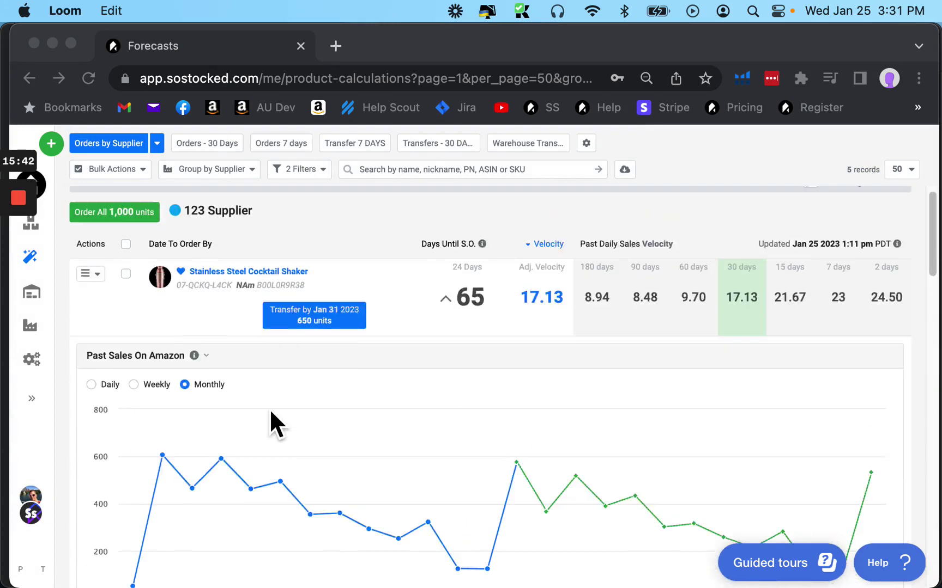
left_click(545, 315)
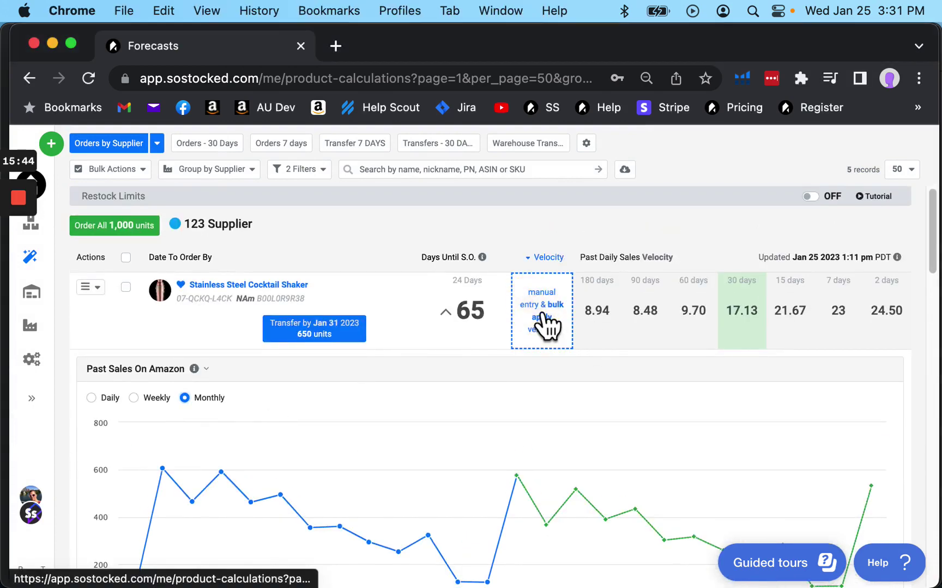
left_click(541, 312)
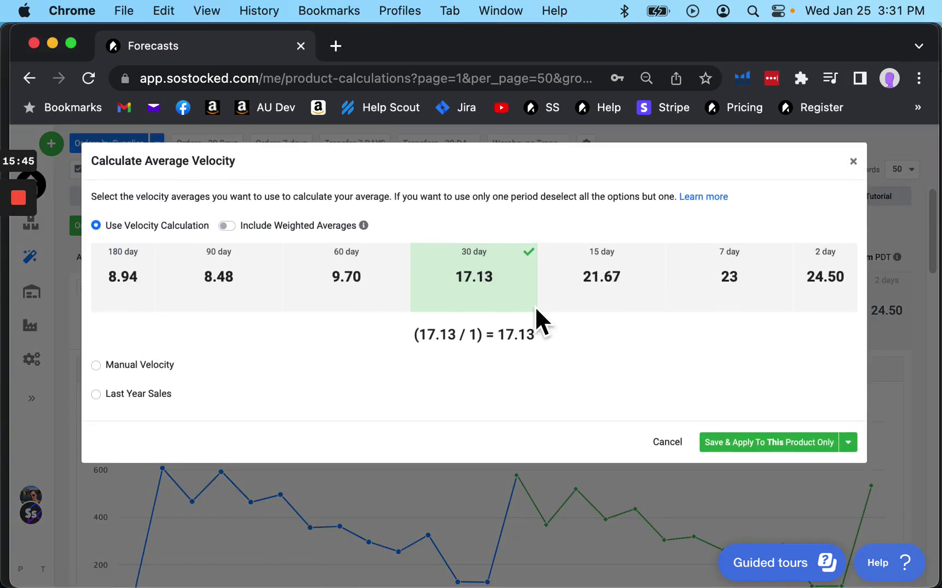
left_click(100, 397)
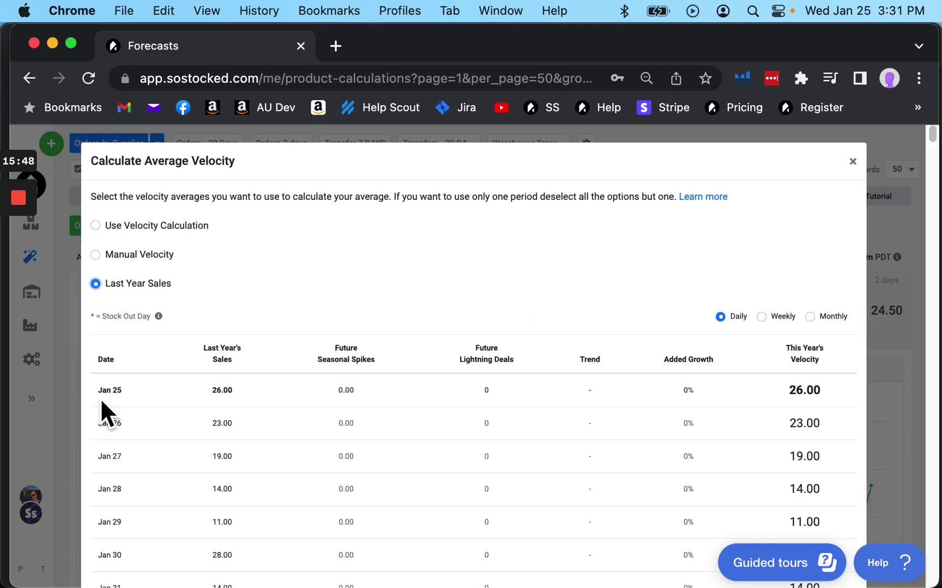
scroll(214, 458, "down", 7)
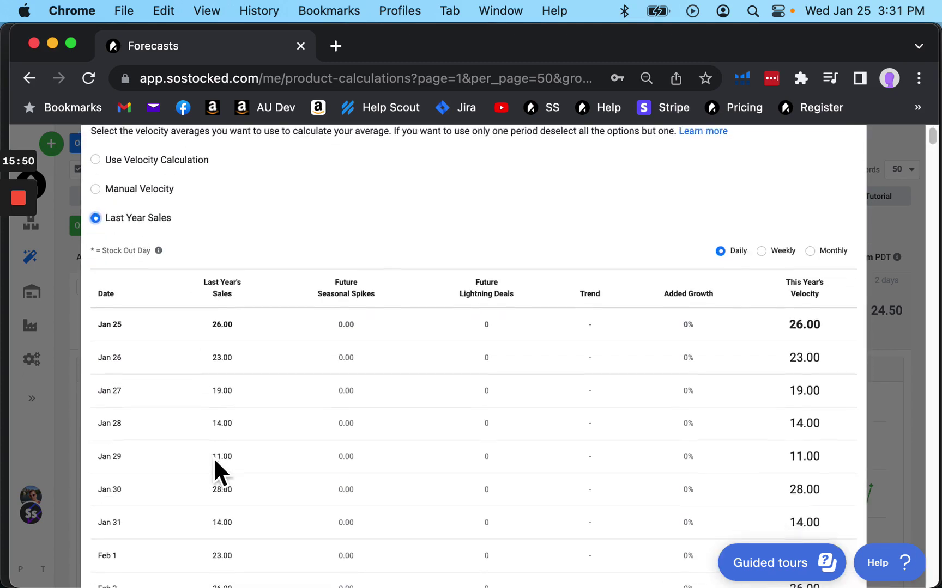
scroll(218, 461, "down", 12)
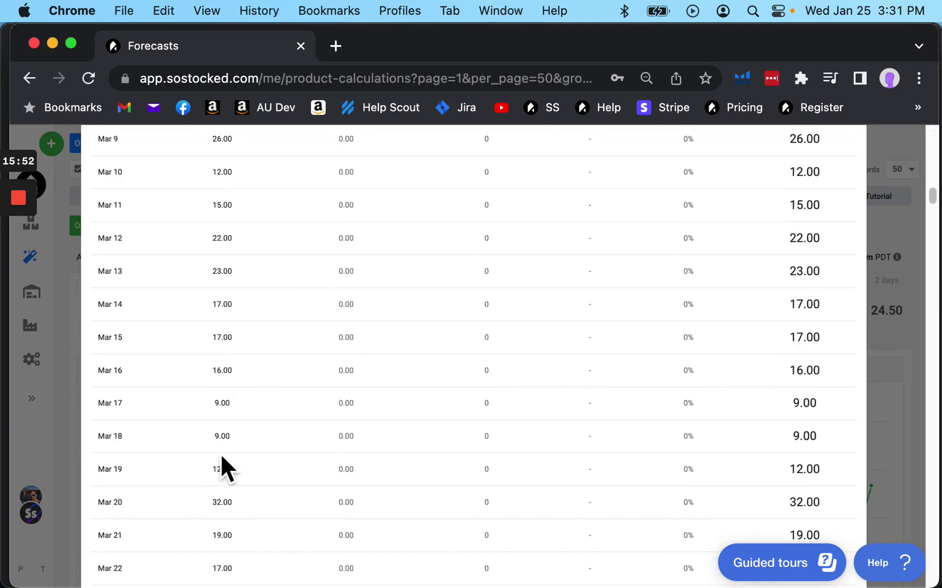
scroll(227, 483, "up", 19)
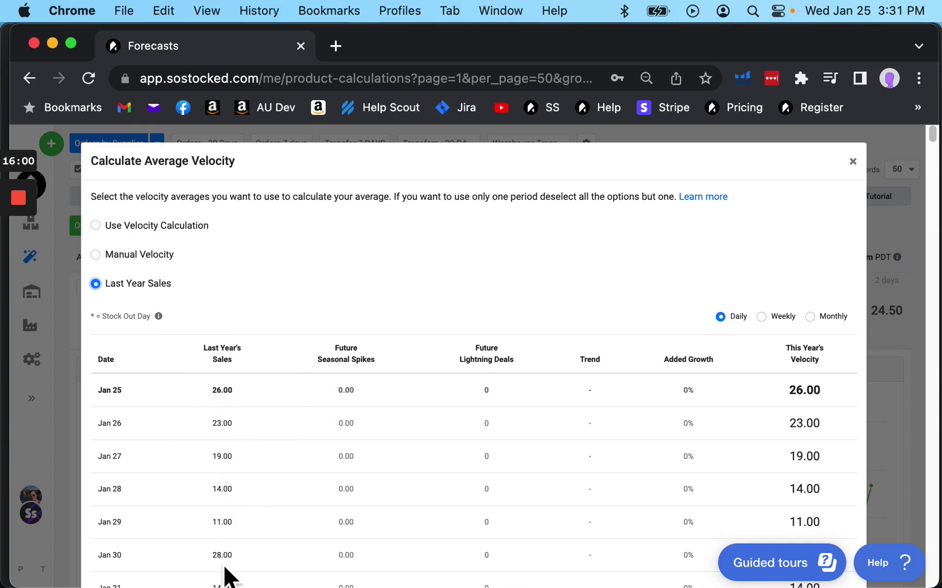
left_click(853, 162)
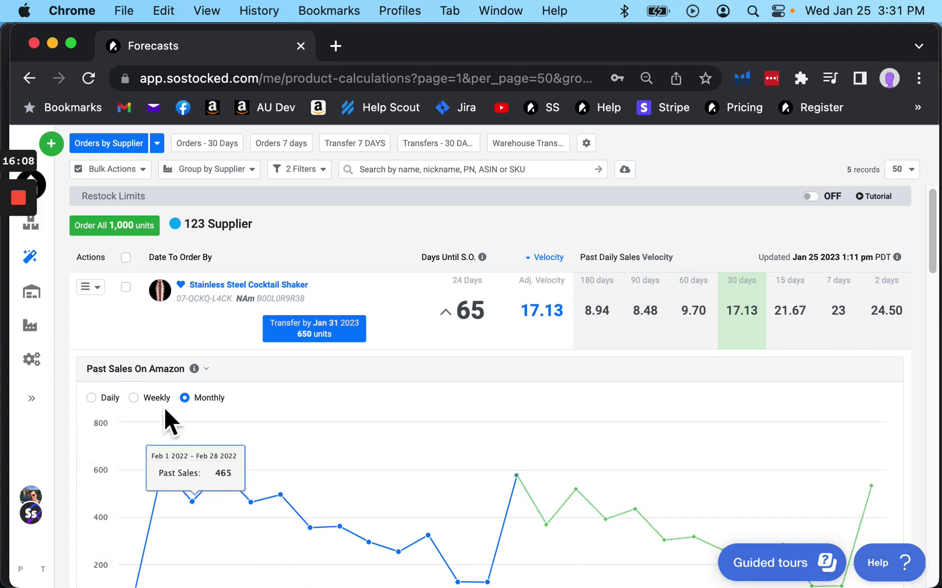
scroll(159, 404, "down", 15)
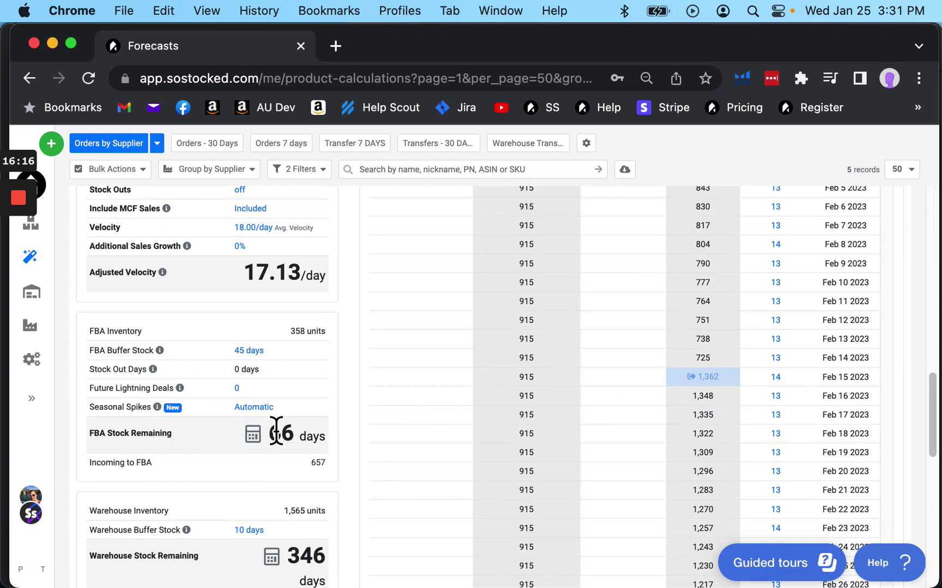
scroll(270, 435, "up", 10)
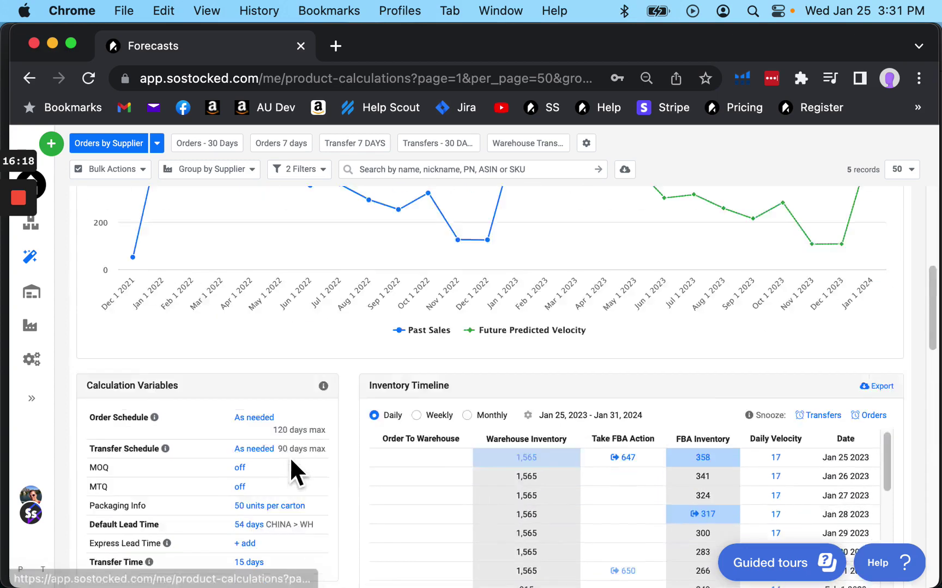
scroll(640, 374, "up", 3)
left_click(768, 335)
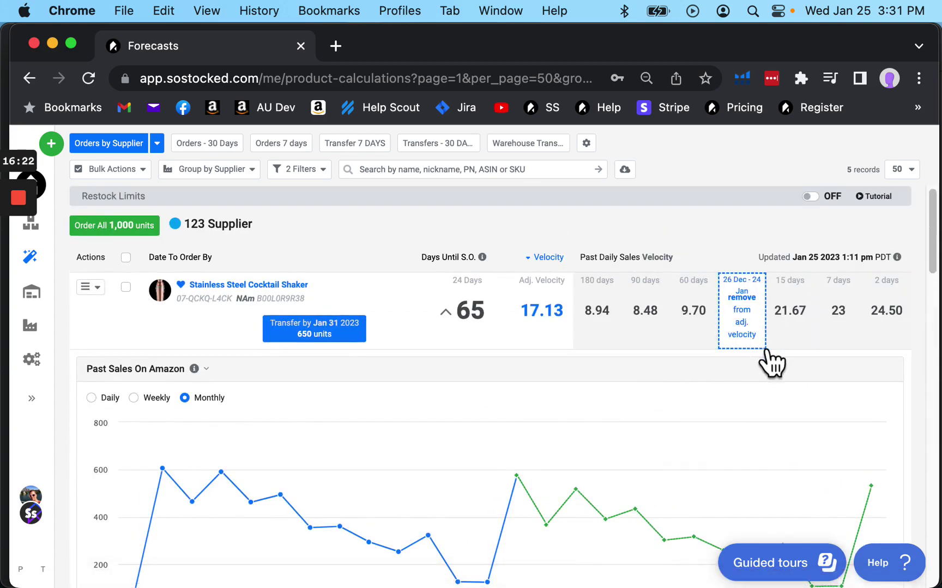
scroll(381, 455, "down", 15)
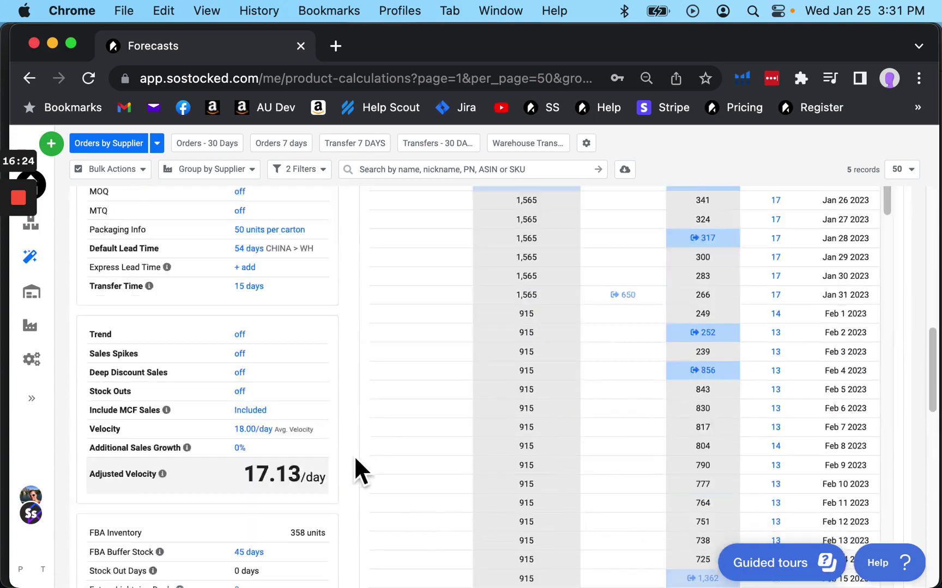
left_click(254, 224)
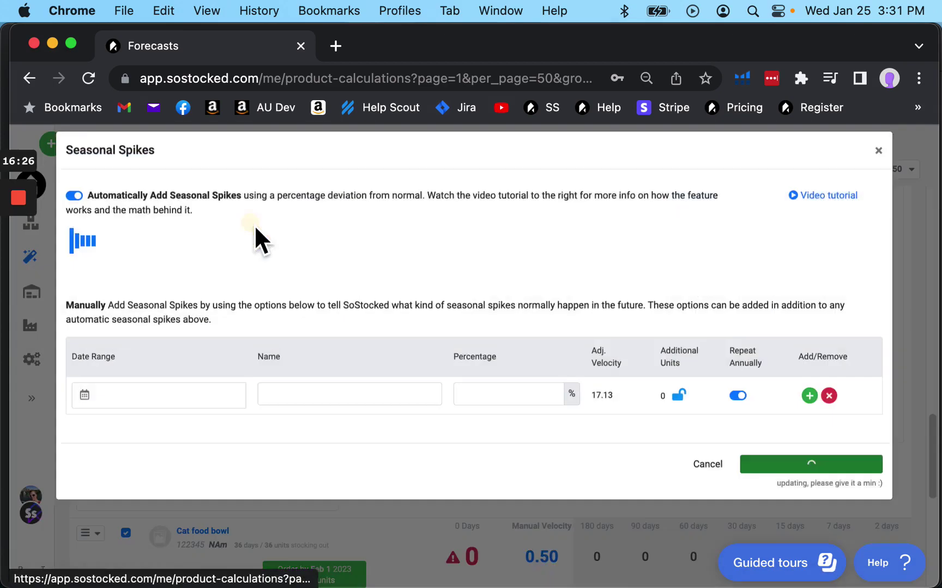
left_click(866, 161)
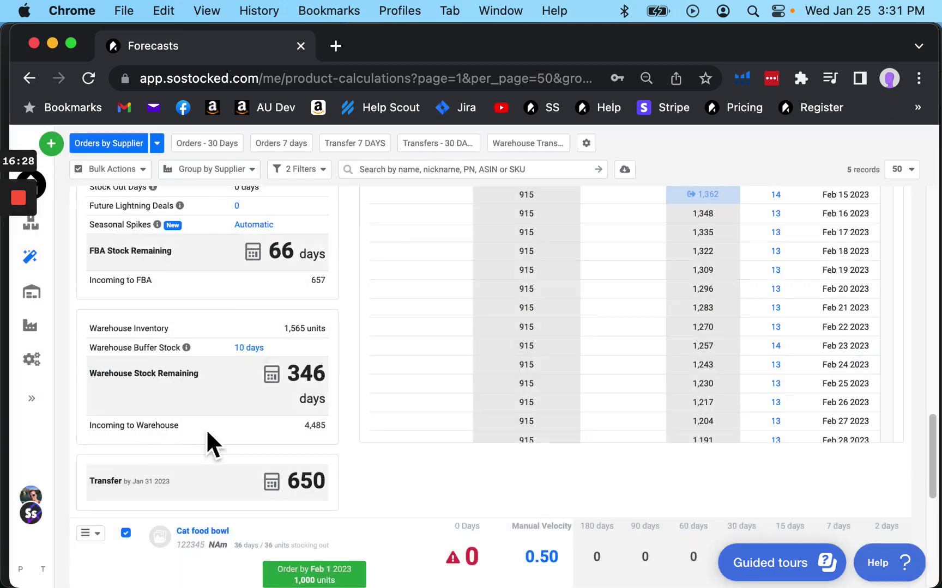
scroll(212, 427, "up", 4)
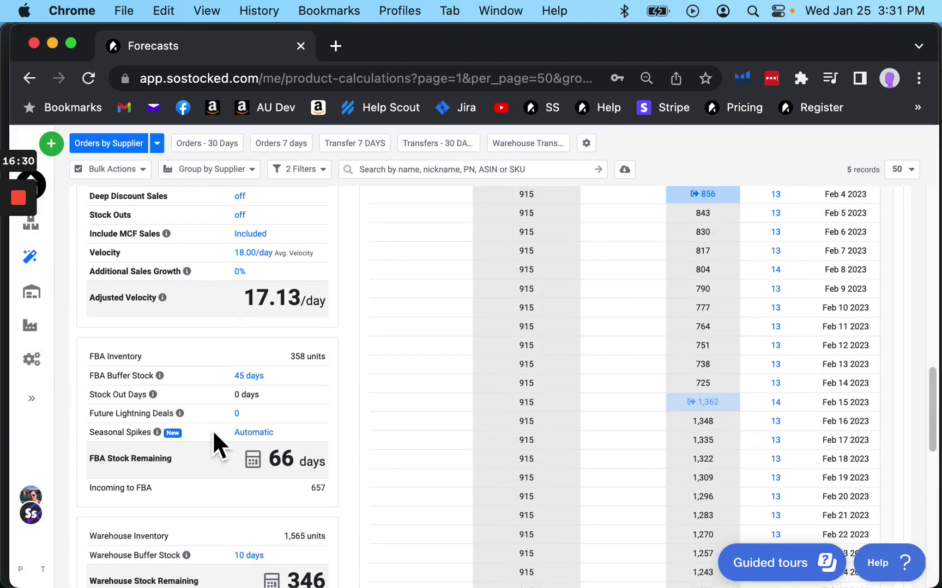
scroll(212, 429, "up", 3)
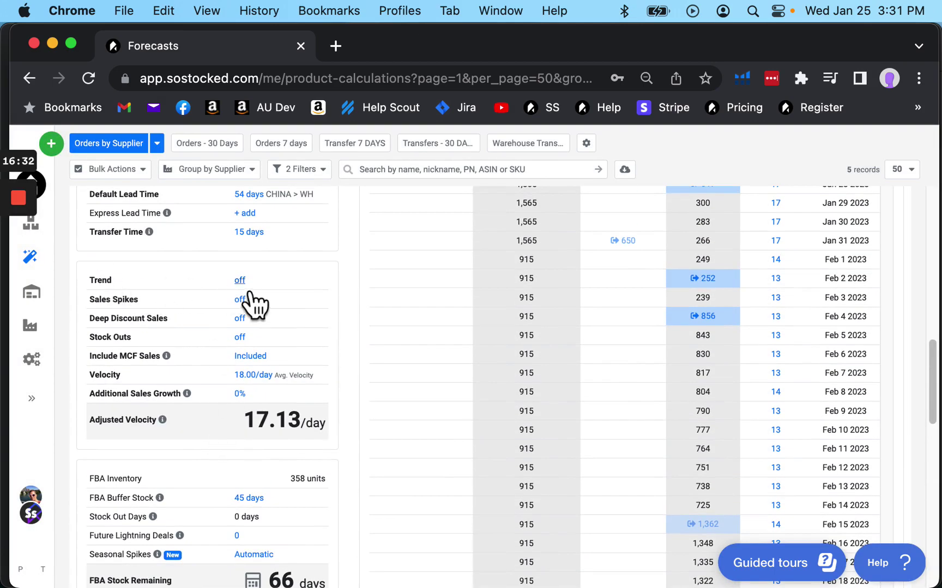
left_click(241, 282)
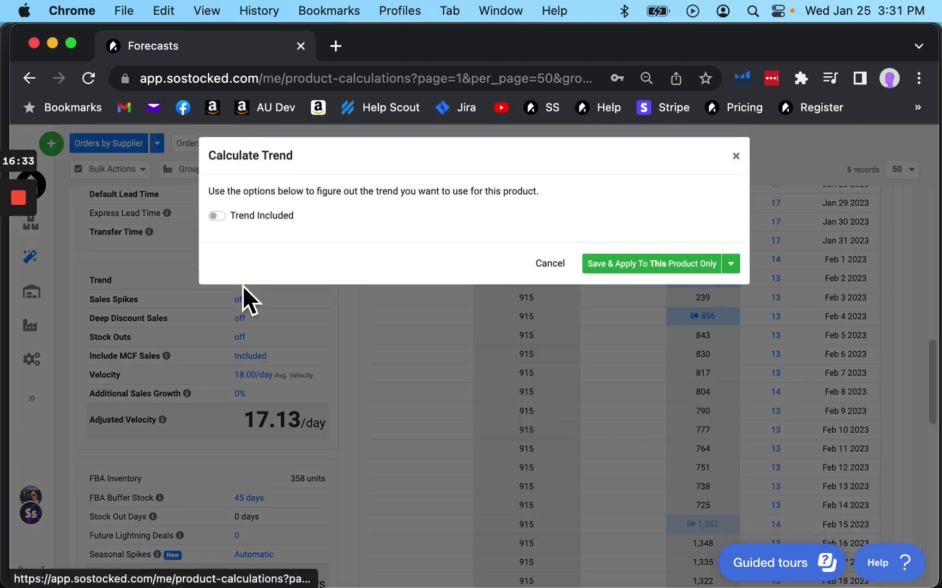
left_click(236, 224)
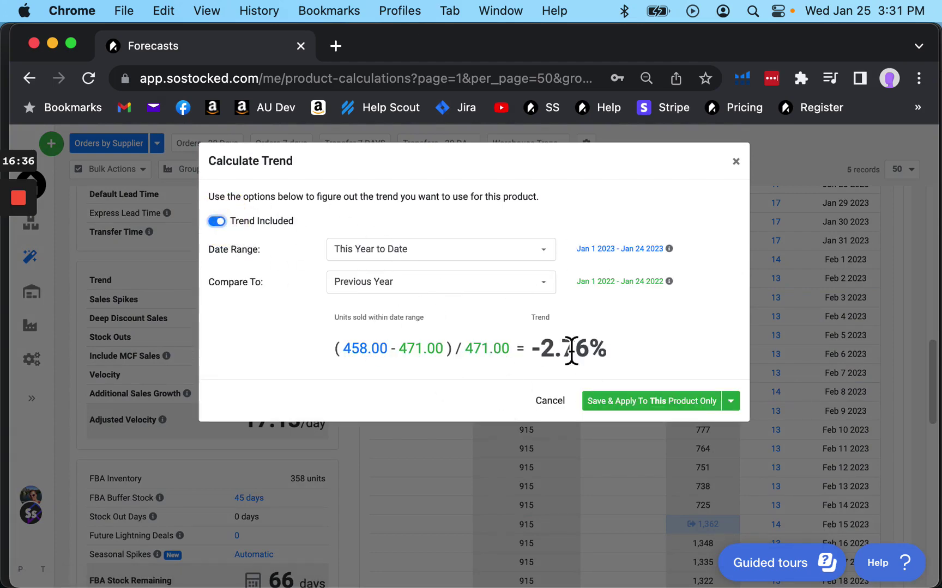
left_click(741, 162)
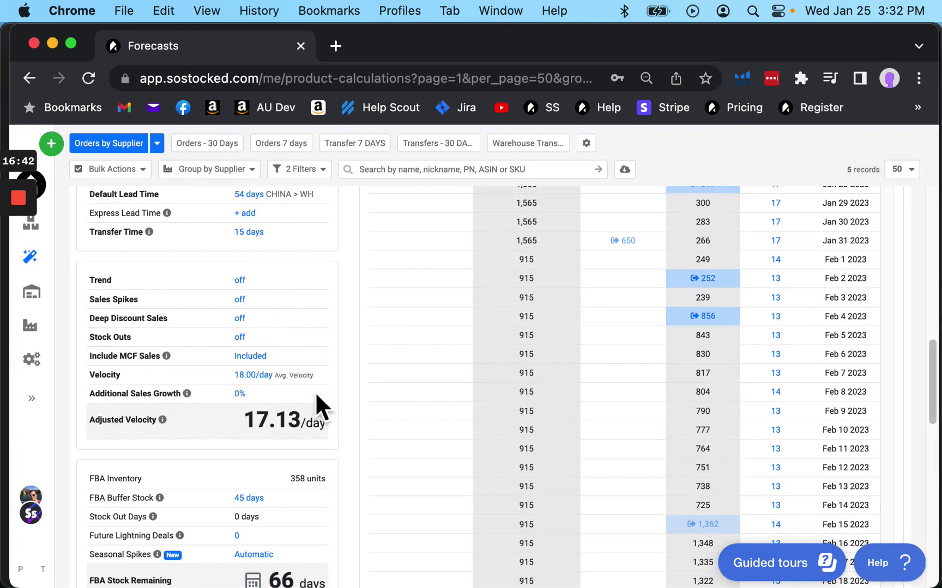
scroll(315, 392, "up", 2)
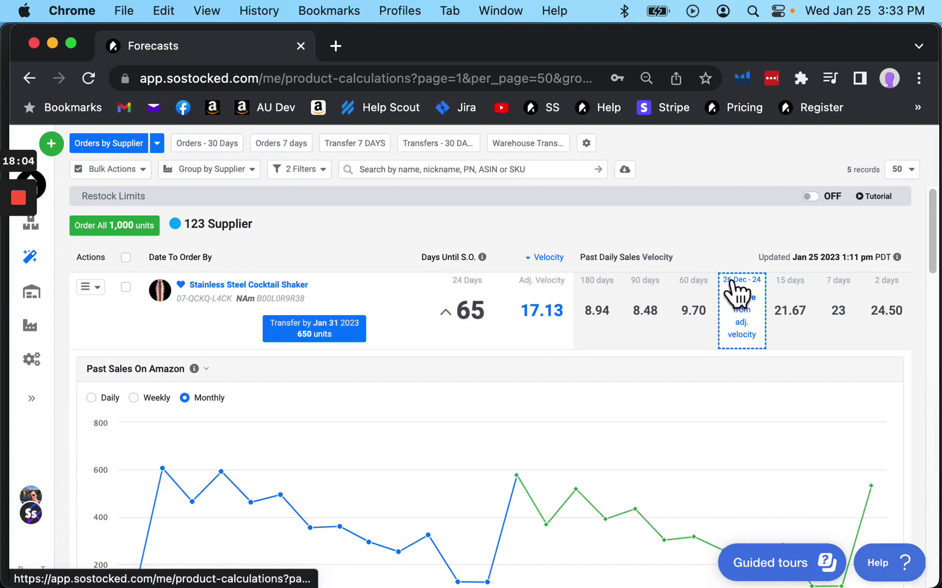